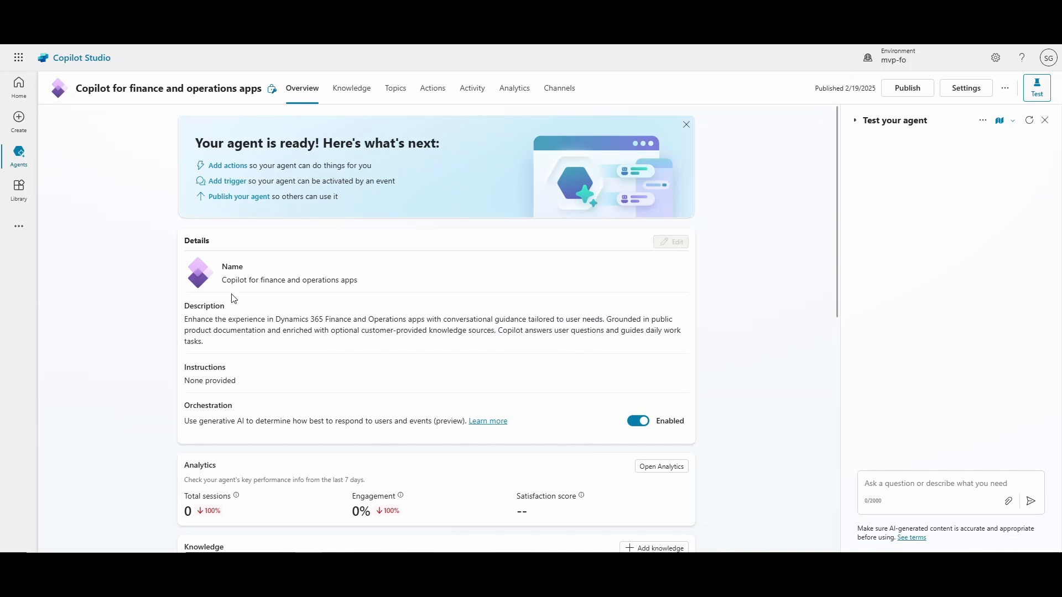
scroll(220, 362, "down", 4)
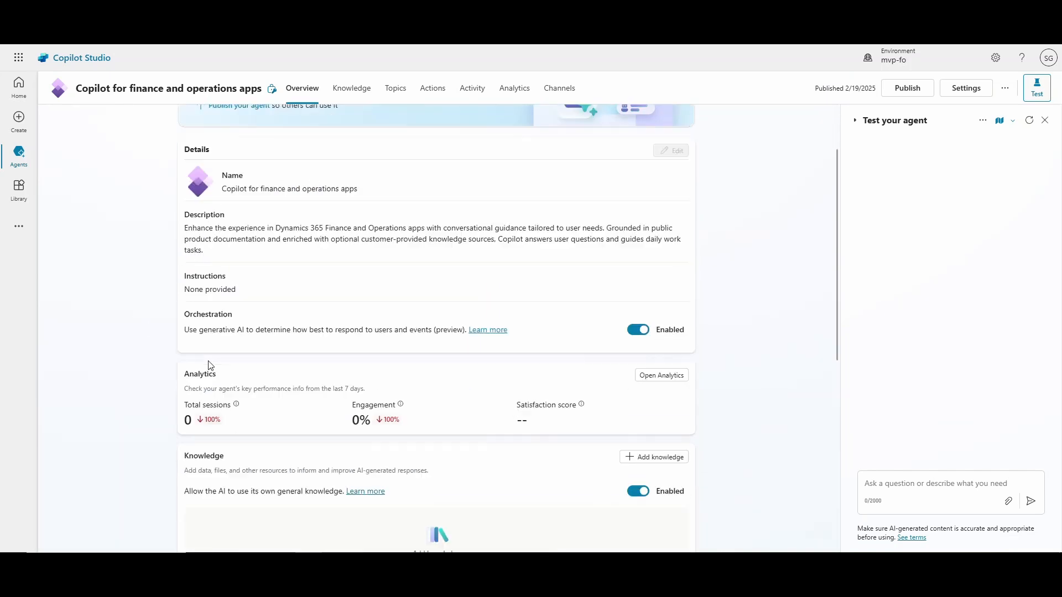
scroll(209, 362, "down", 1)
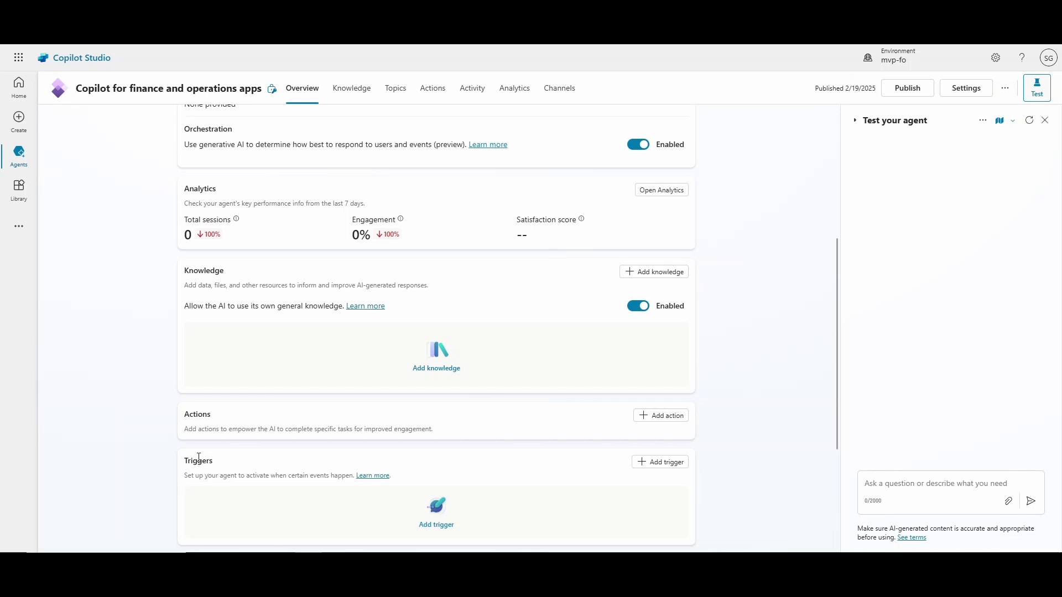
scroll(268, 396, "up", 1)
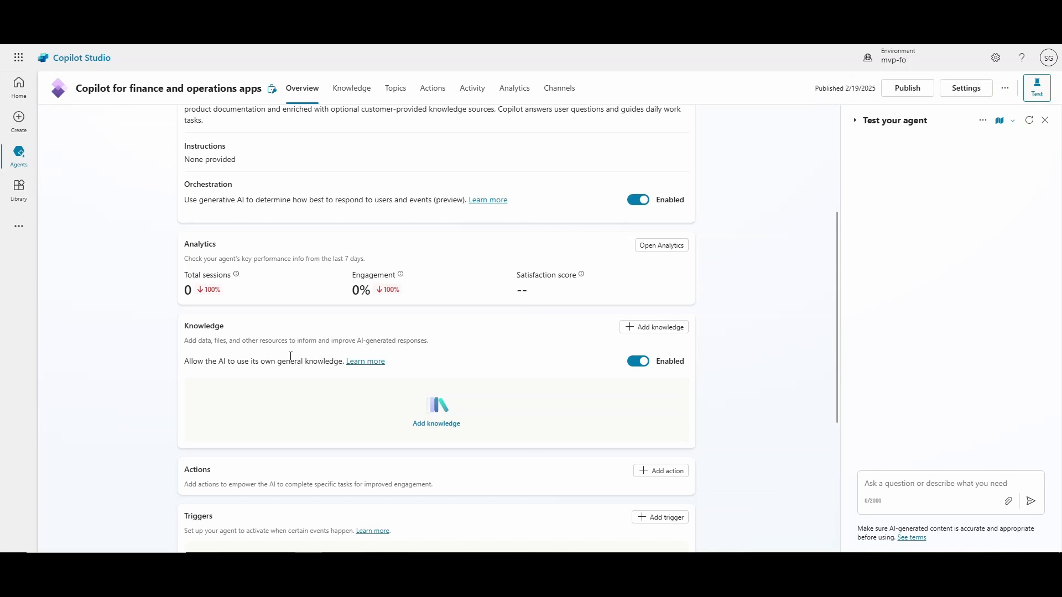
left_click(652, 333)
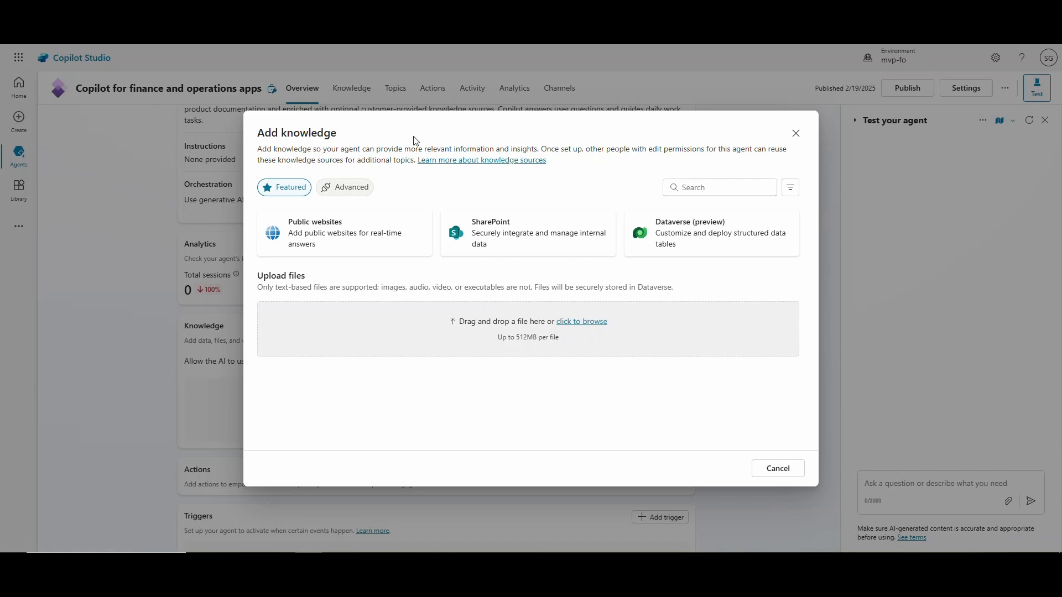
left_click(352, 230)
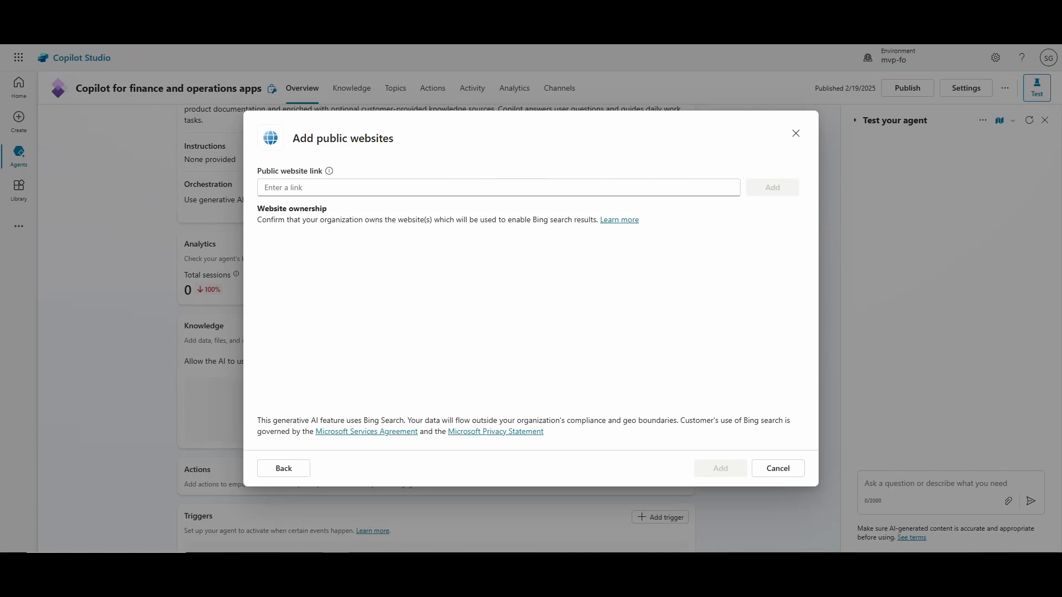
left_click(335, 187)
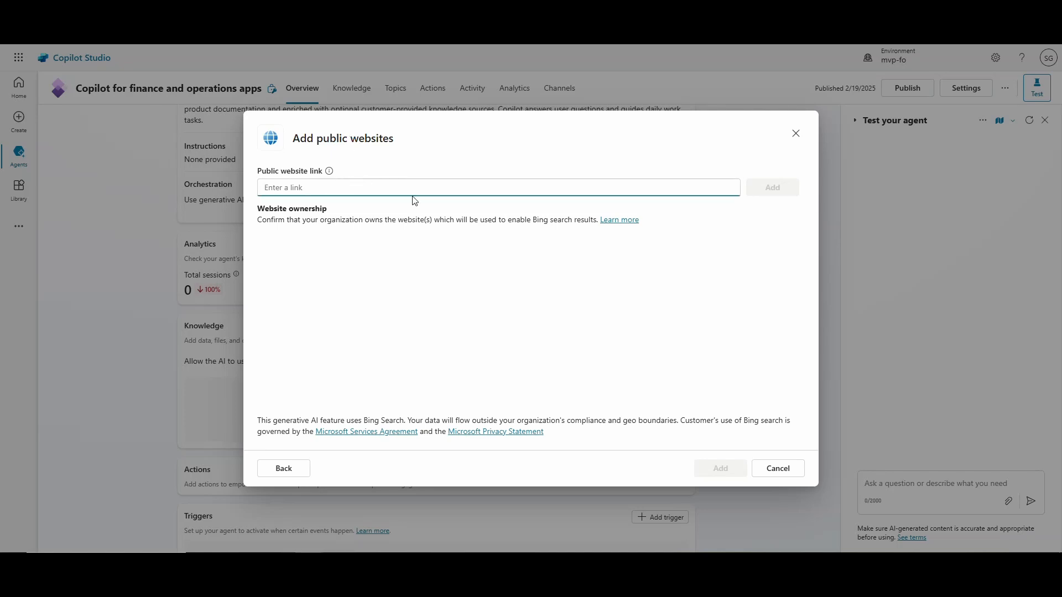
type("https://learn.microsoft.com/en-us/training/")
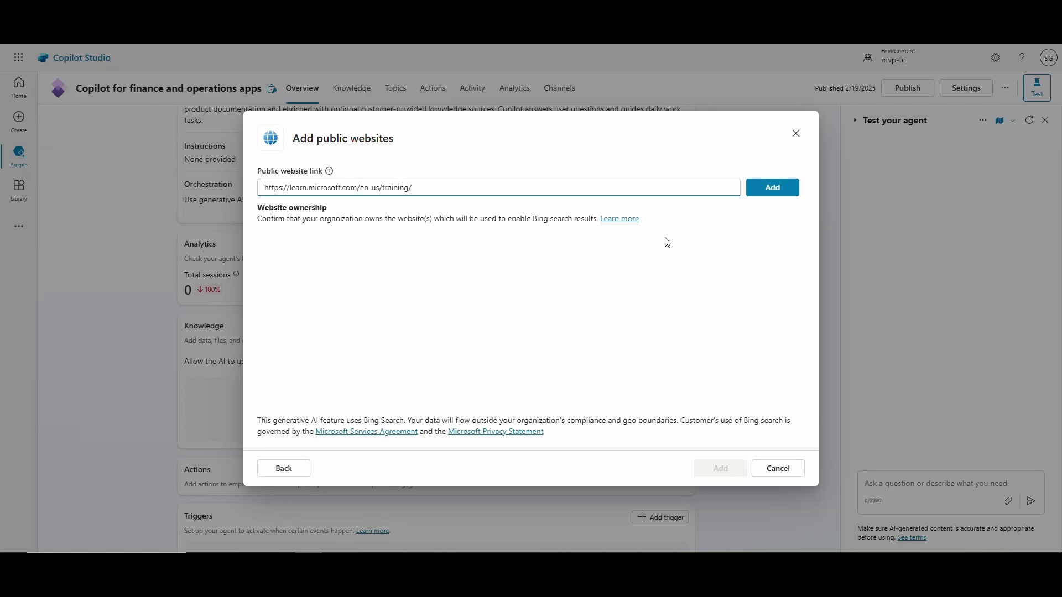
left_click(759, 196)
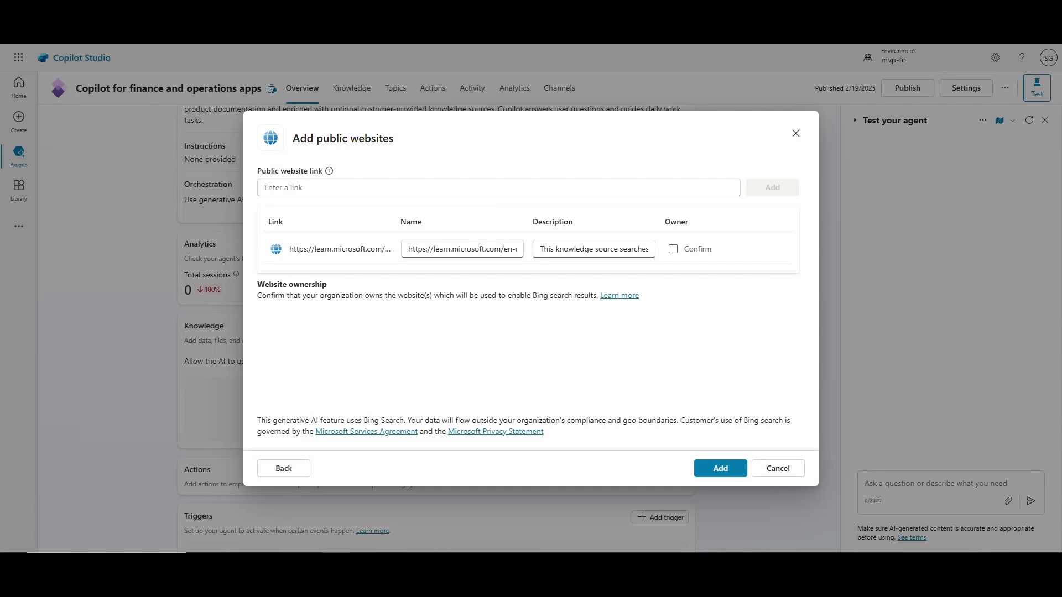
Replace the website's description with a pasted Dynamics 365 summary, name it Microsoft Dynamics 365 Process Information, and add it.
left_click_drag(542, 248, 719, 240)
key("ctrl+v")
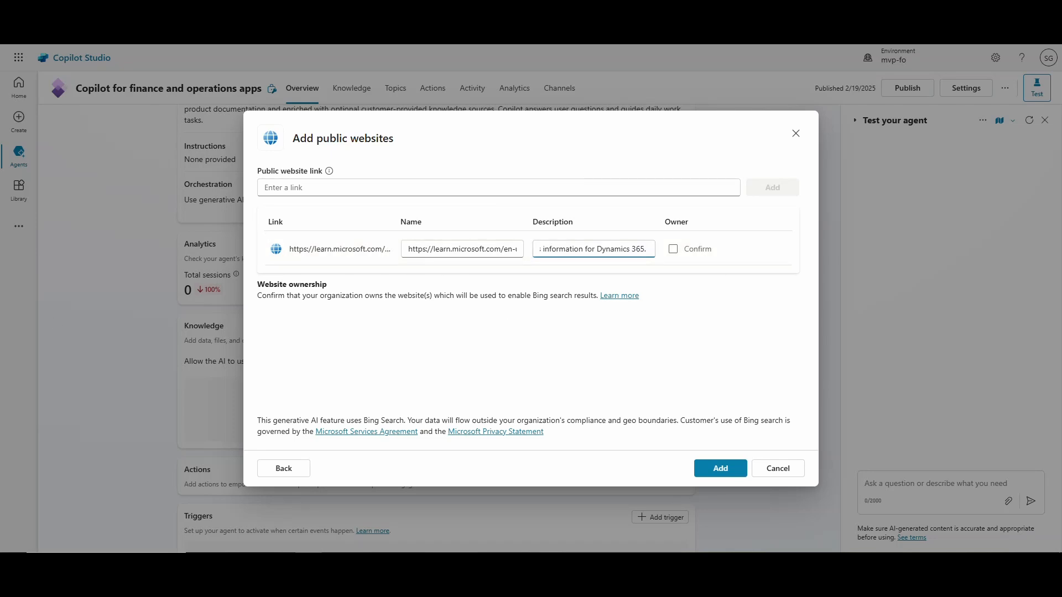
left_click(335, 562)
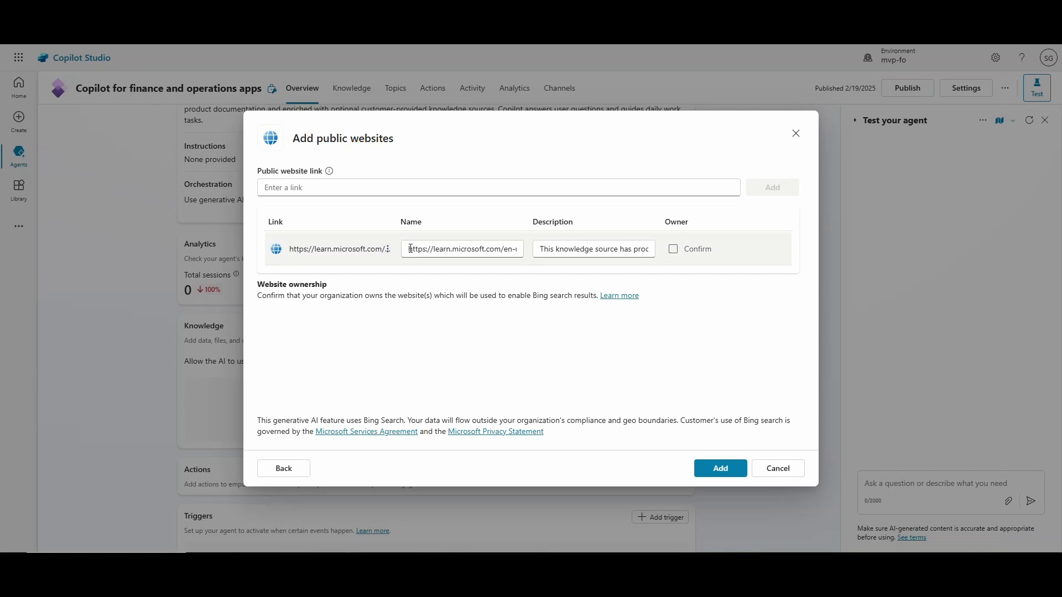
left_click_drag(408, 249, 559, 255)
key("BackSpace")
key("ctrl+v")
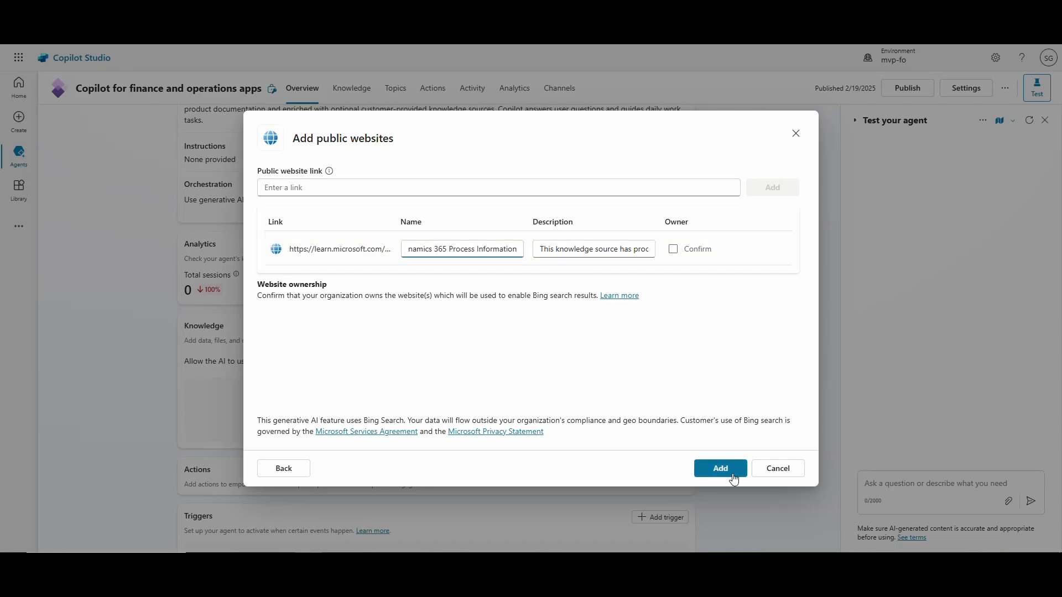
left_click(710, 469)
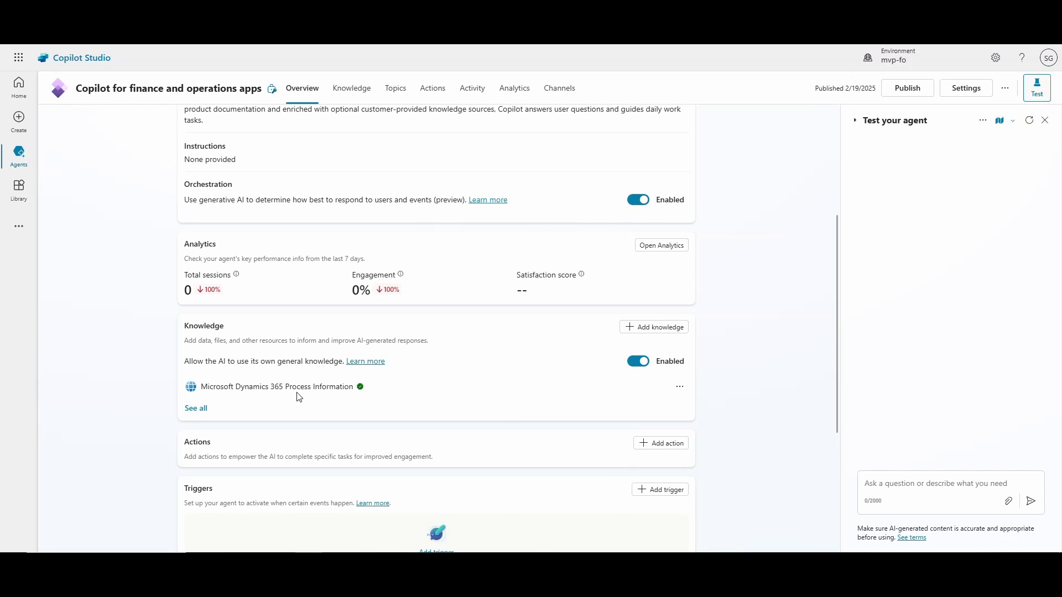
scroll(286, 497, "up", 1)
scroll(303, 485, "down", 1)
left_click(653, 327)
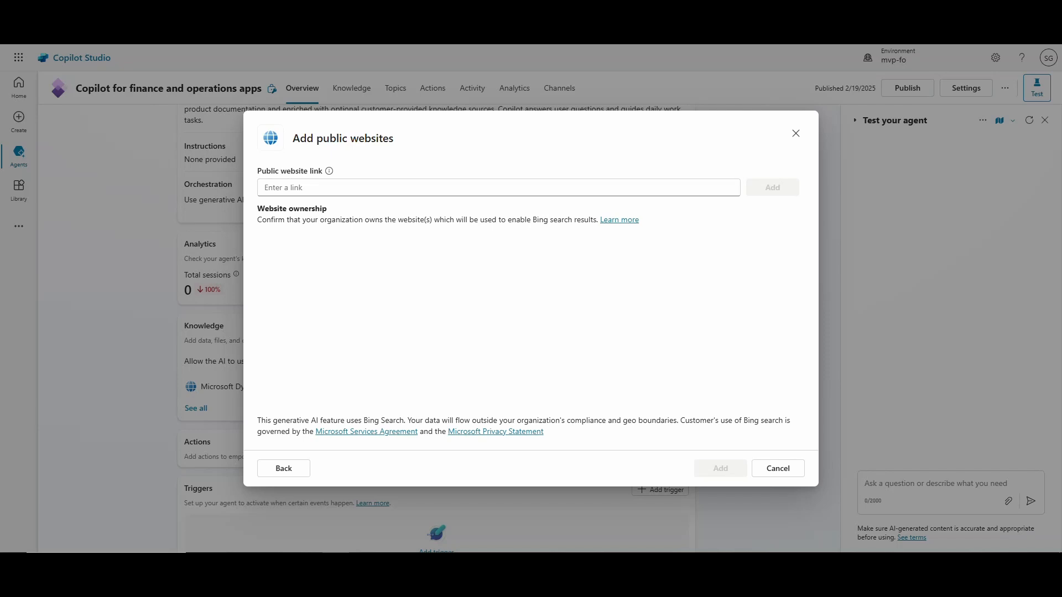
left_click(413, 190)
type("https://resources.scrumalliance.org/Article/need-know-acceptance-criteria")
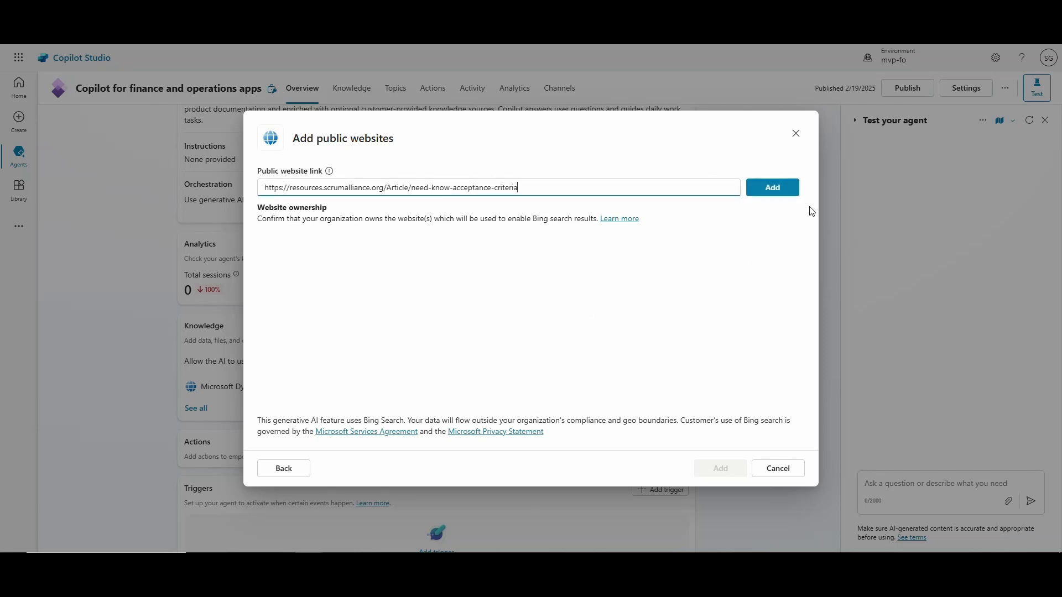
left_click(781, 191)
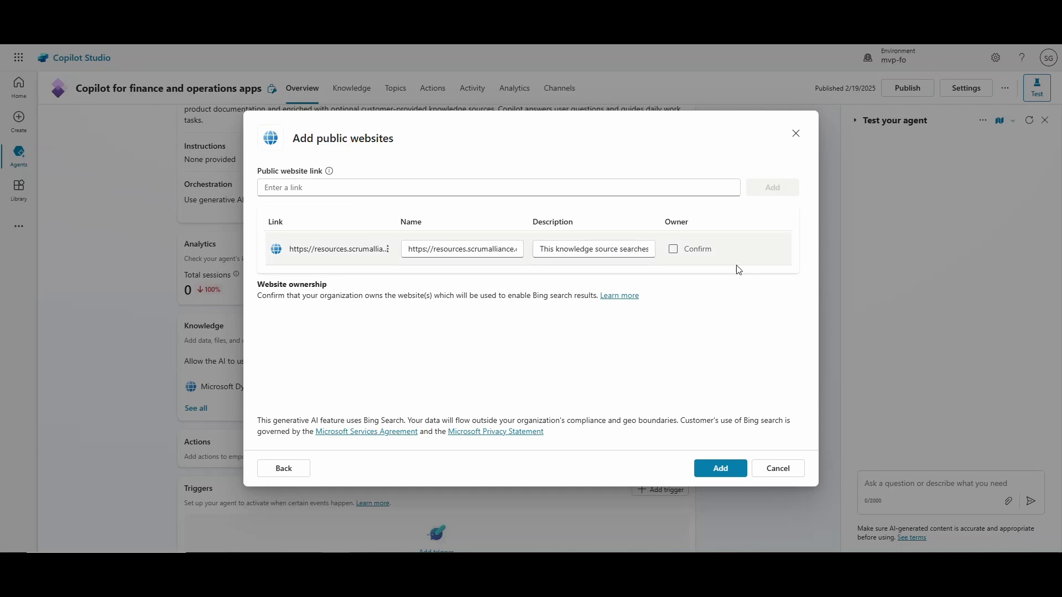
Name the website Acceptance Criteria, paste a description about creating good acceptance criteria, and add it.
left_click_drag(404, 251, 575, 250)
type("Acceptance Criteria")
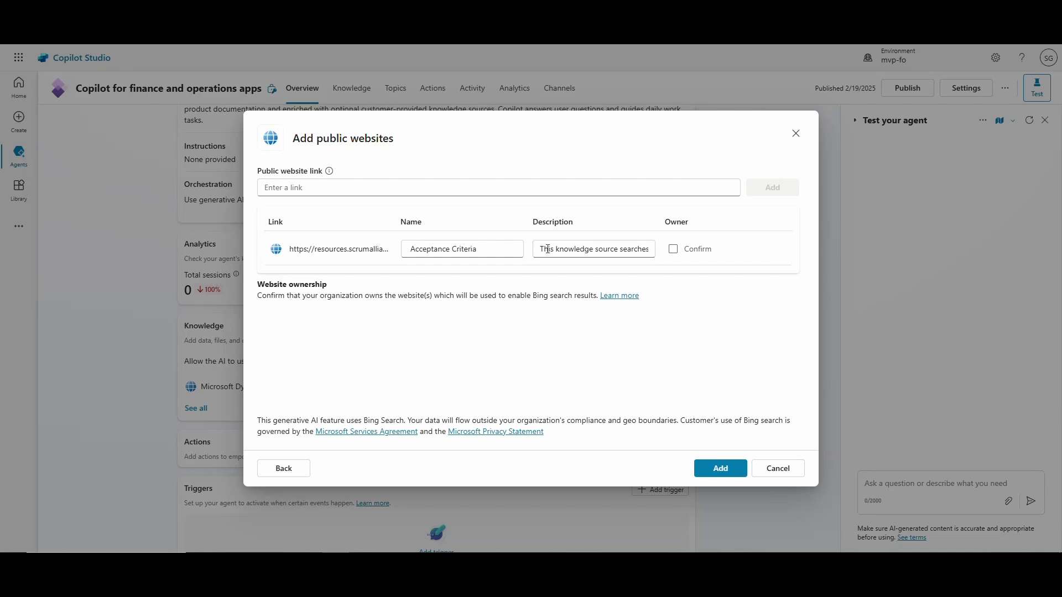
left_click_drag(536, 250, 706, 253)
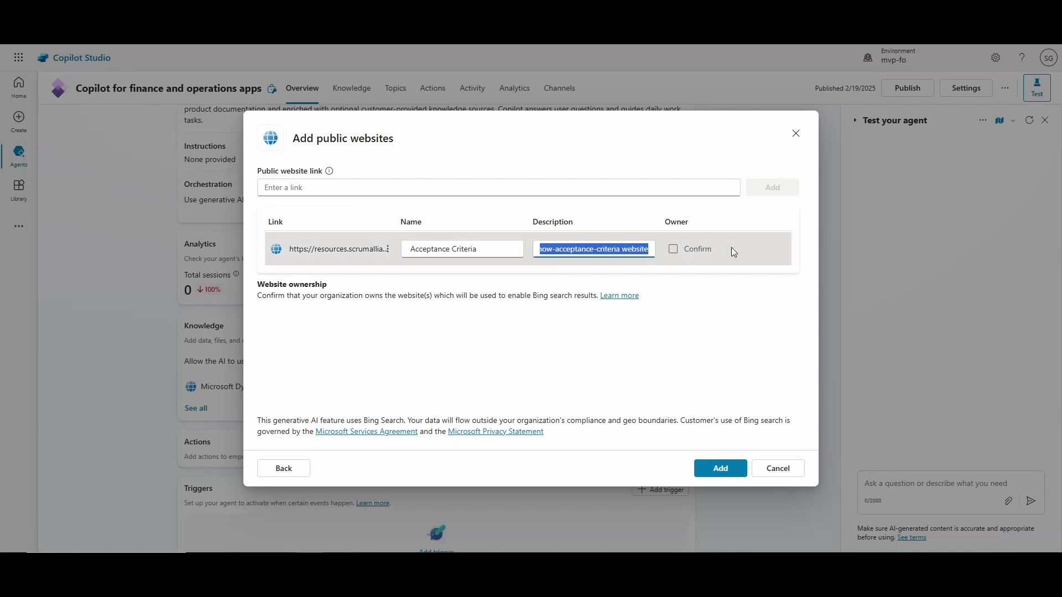
type("create good acceptance criteria")
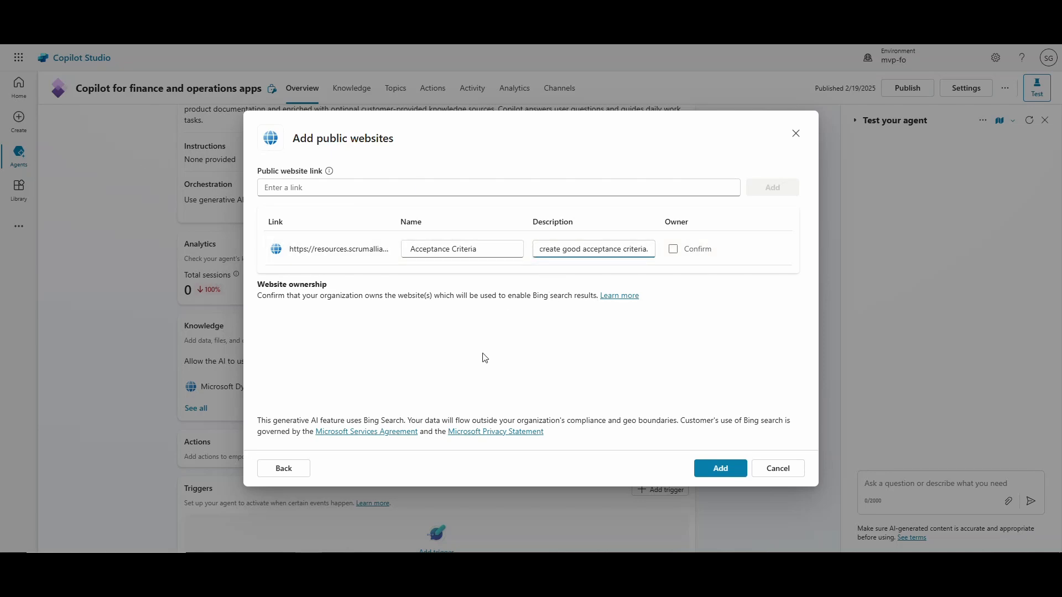
left_click(720, 466)
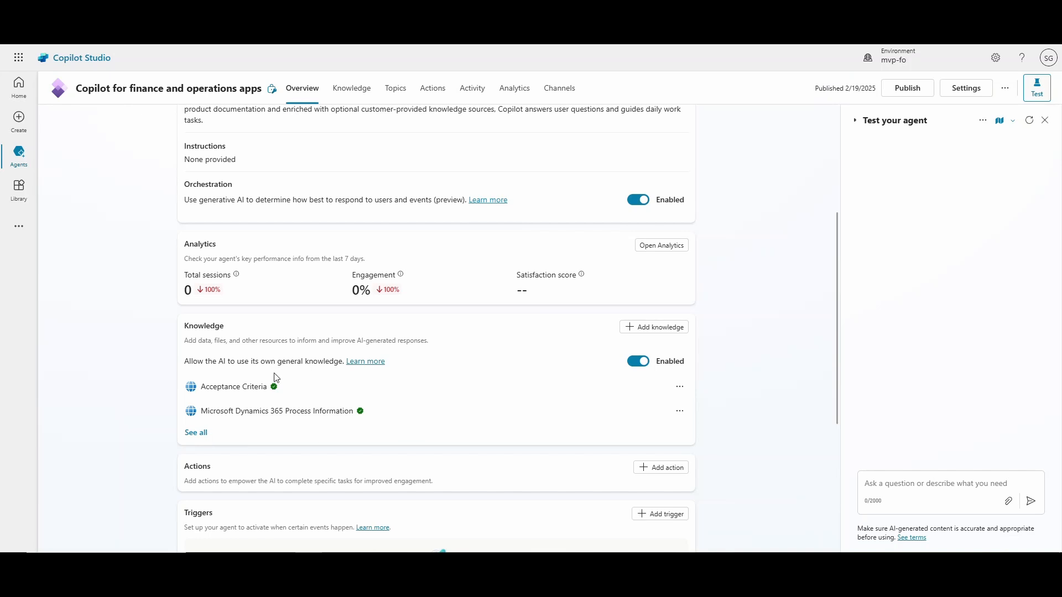
Add a third public website knowledge link to the w3schools.com HTML tags reference page.
left_click(649, 331)
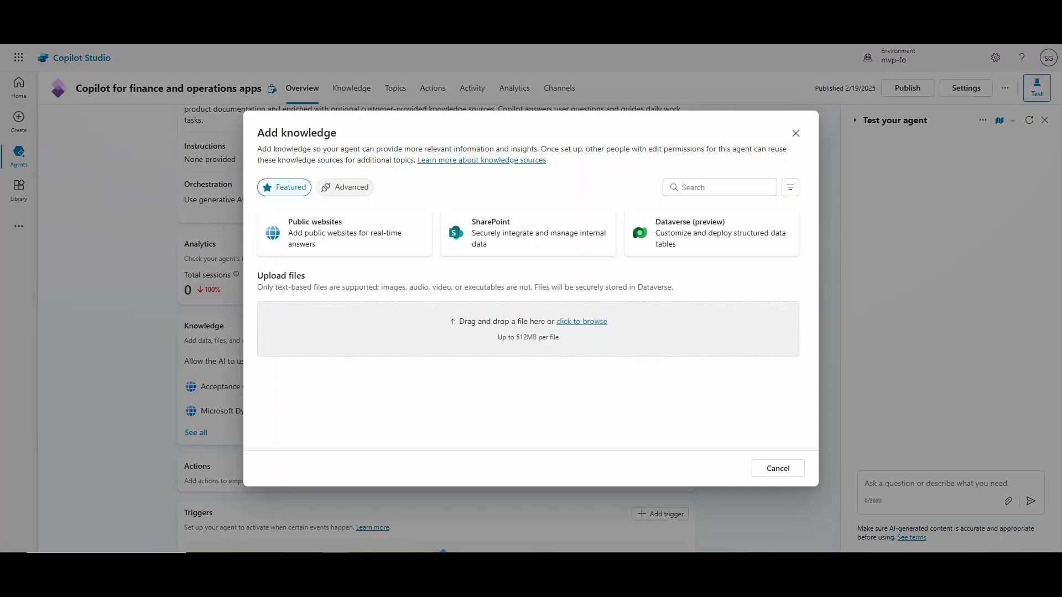
left_click(384, 249)
left_click(372, 187)
type("https://www.w3schools.com/tags/")
key("Return")
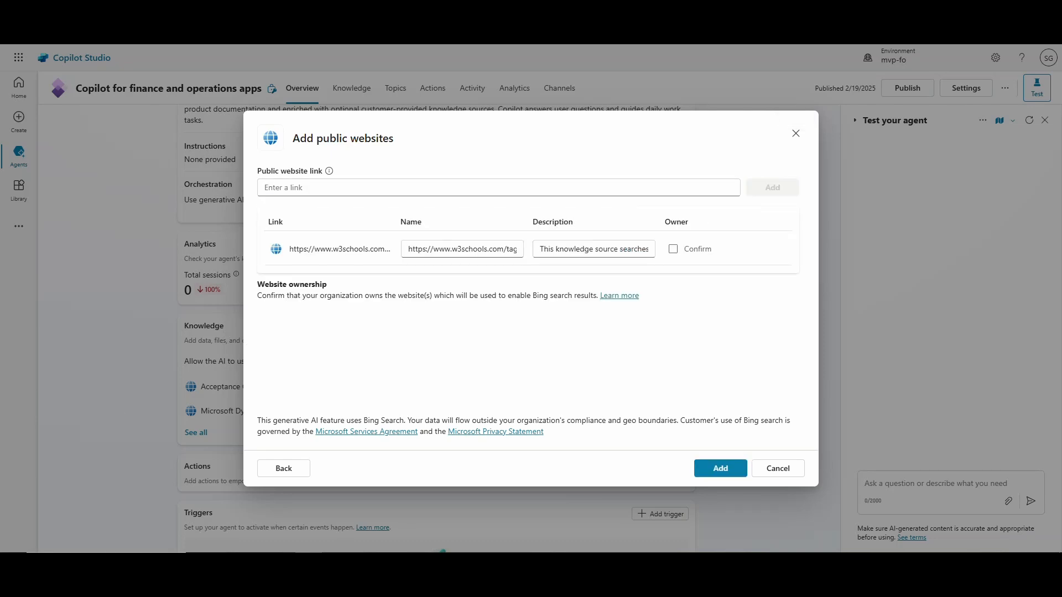
Name the website HTML Reference with description "how to create html pages and tags." and add it.
triple_click(406, 248)
type("HTML Reference")
left_click_drag(538, 249, 747, 252)
type("how to create html pages and tags.")
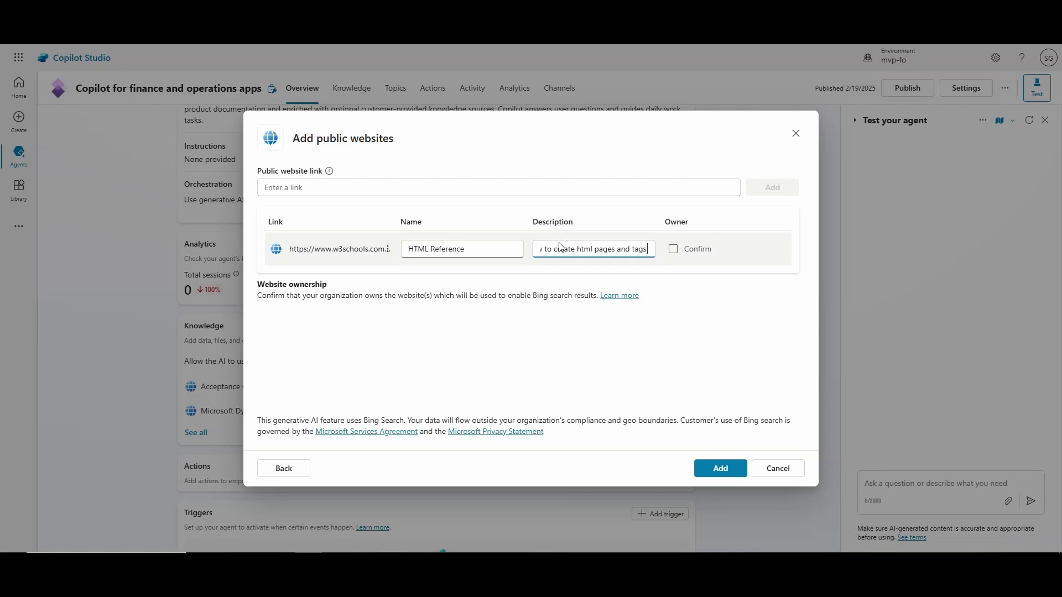
left_click(735, 474)
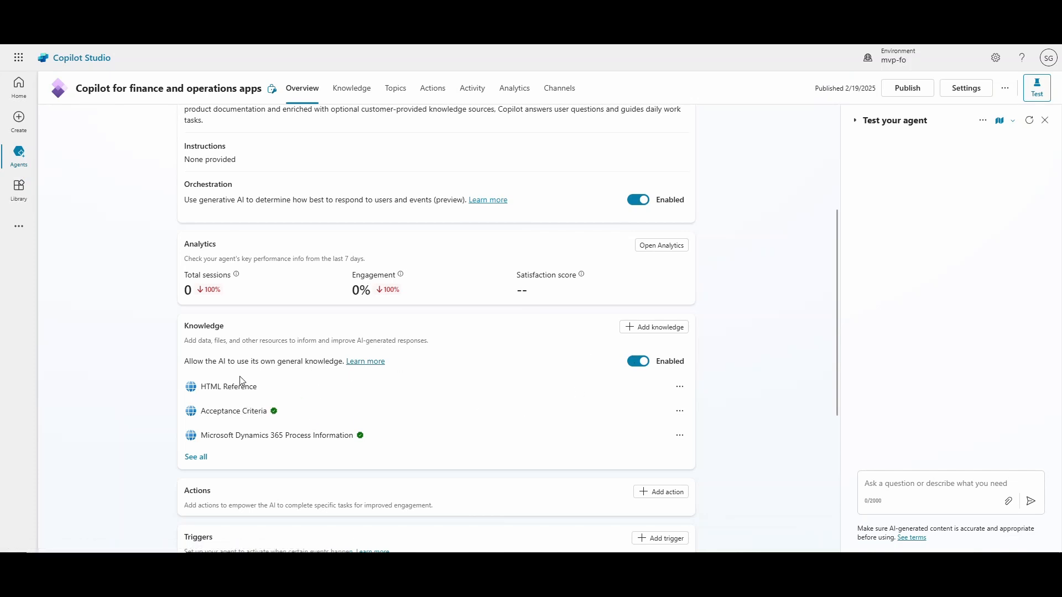
Disable the setting that lets the AI use its own general knowledge.
left_click(637, 366)
left_click(603, 330)
scroll(438, 385, "down", 2)
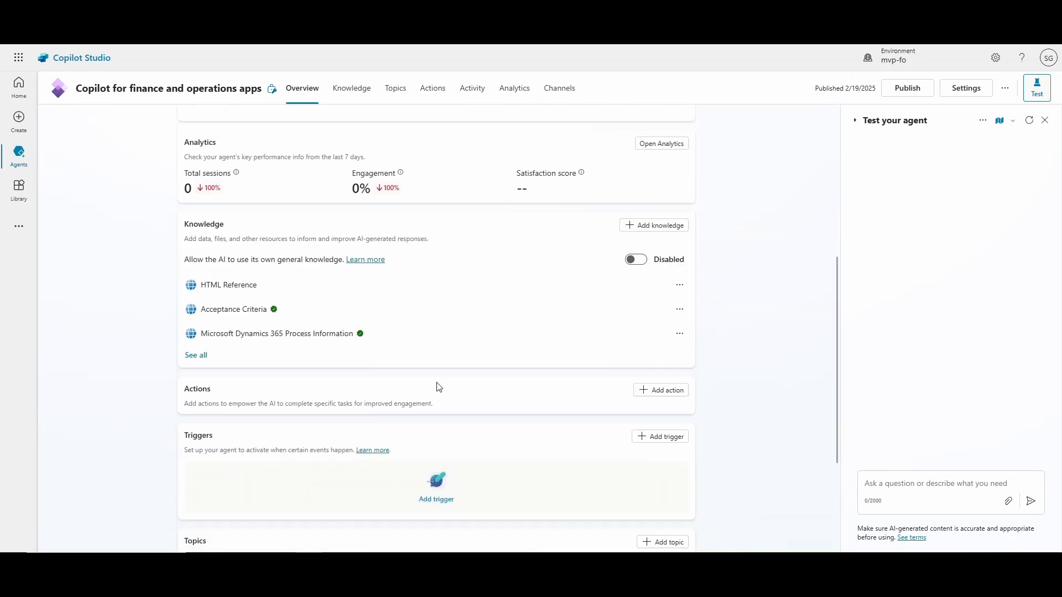
Add an action by searching for devops and choosing Azure DevOps Create a work item.
left_click(664, 386)
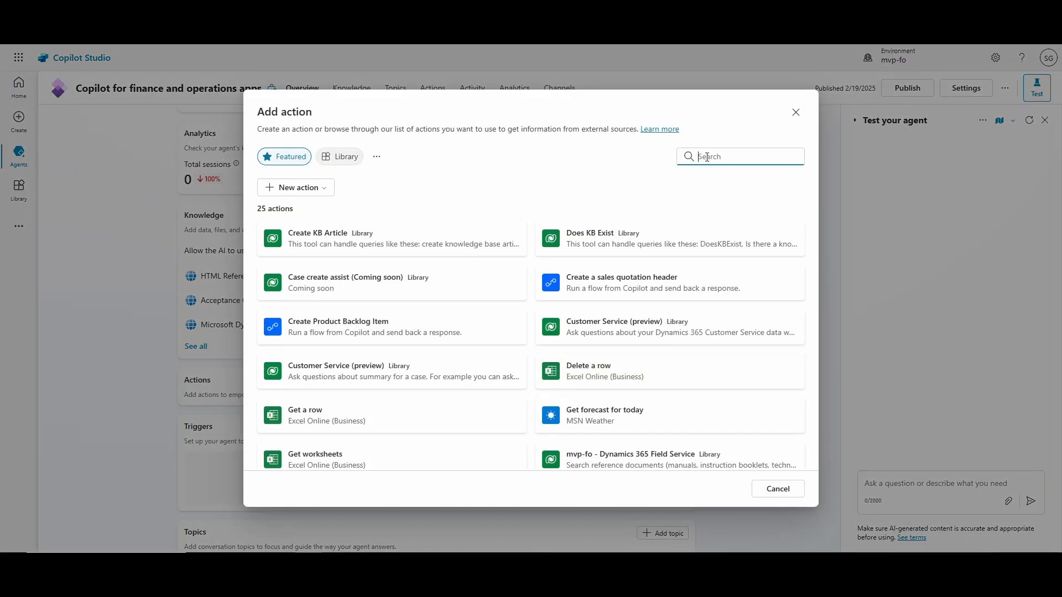
left_click(707, 157)
type("devops")
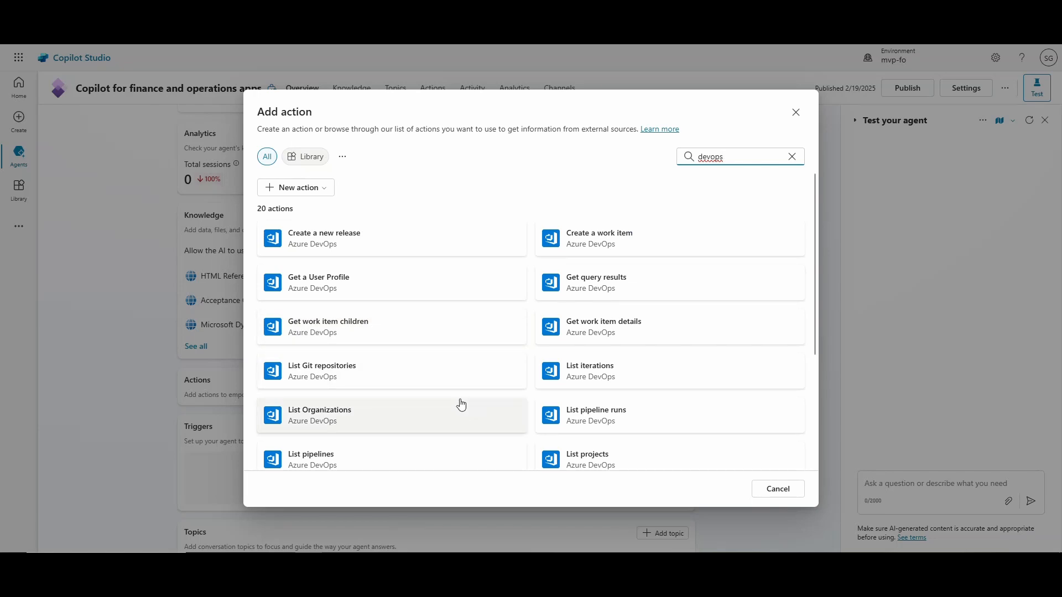
scroll(462, 405, "down", 3)
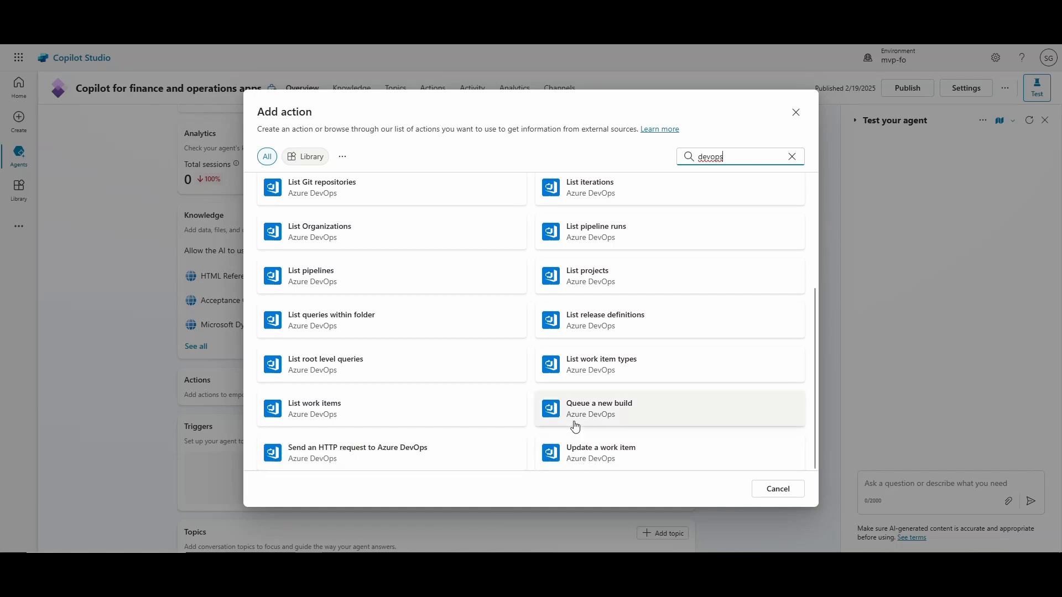
scroll(572, 431, "up", 2)
scroll(559, 428, "up", 2)
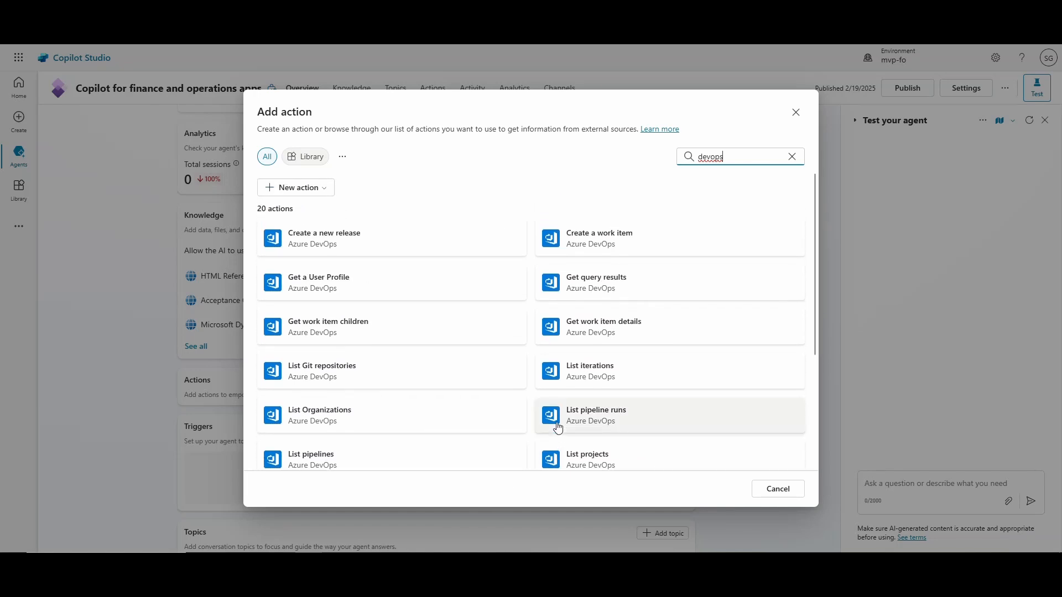
left_click(592, 242)
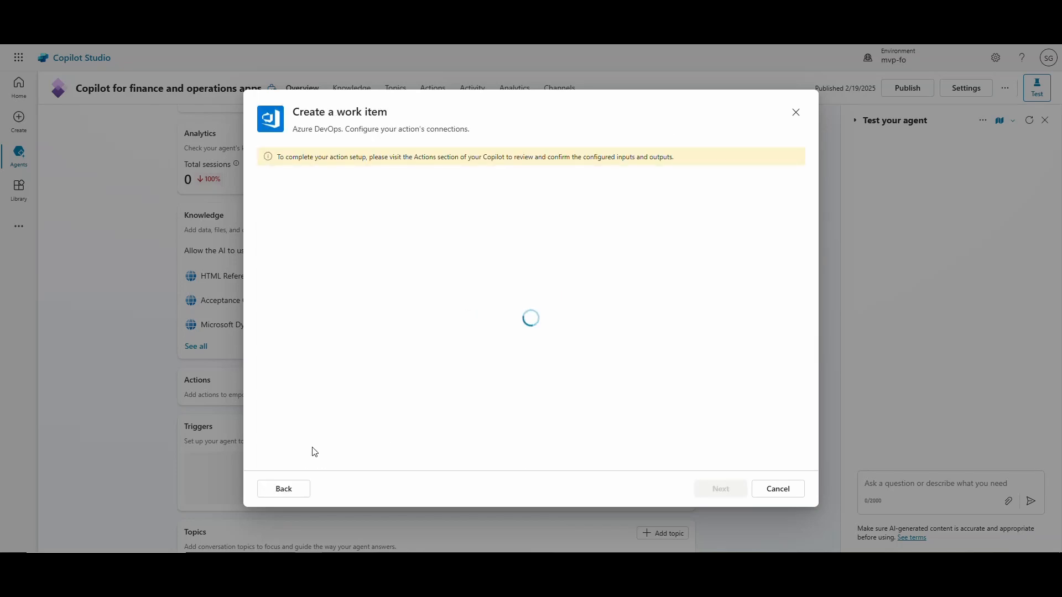
left_click(720, 489)
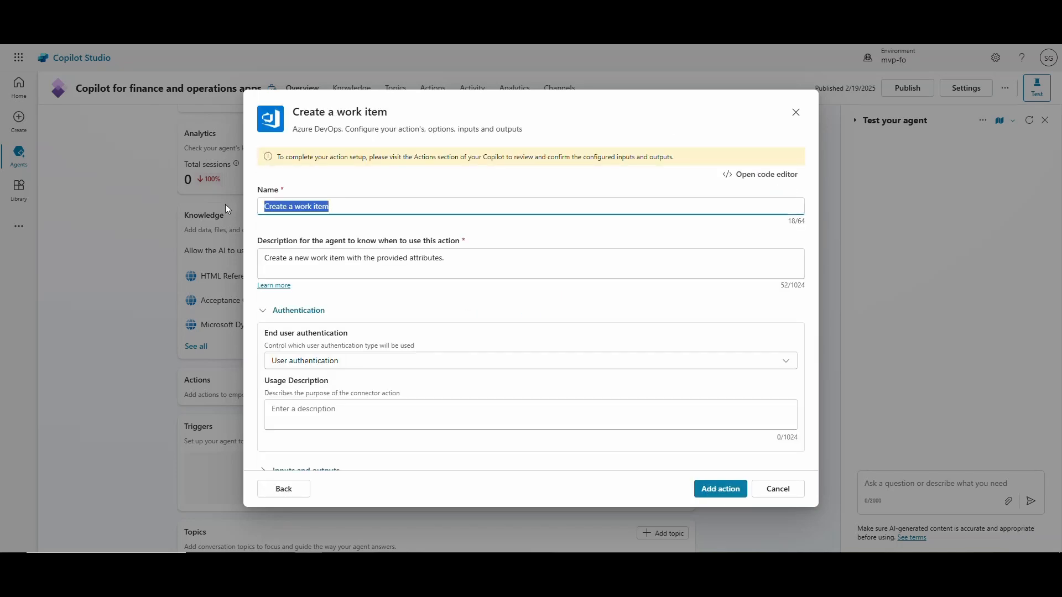
Rename the action to Create a product Backlog Item.
type("Create a ")
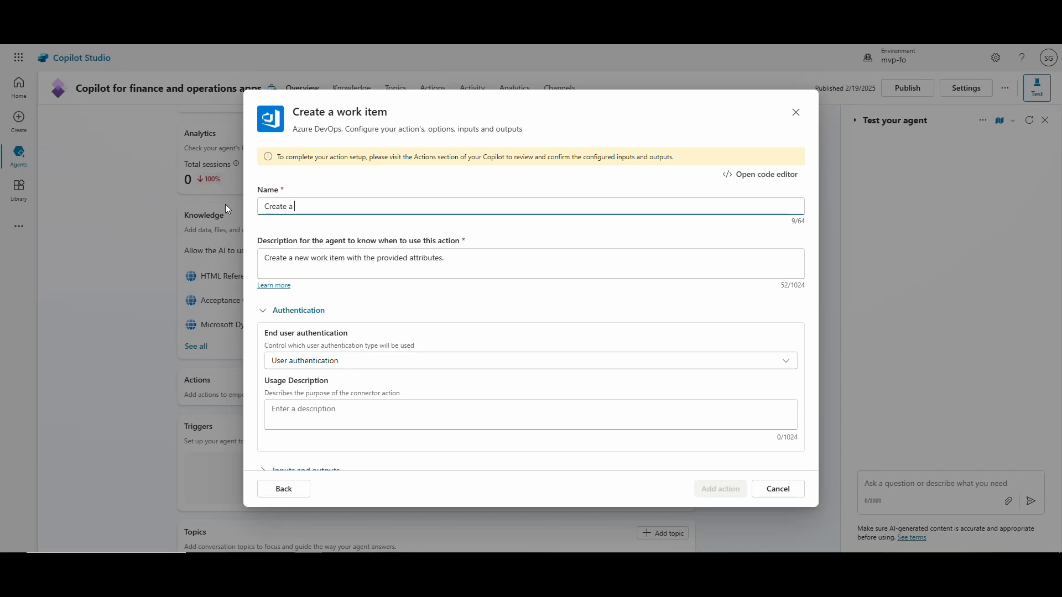
type("product Backlog Item")
key("Tab")
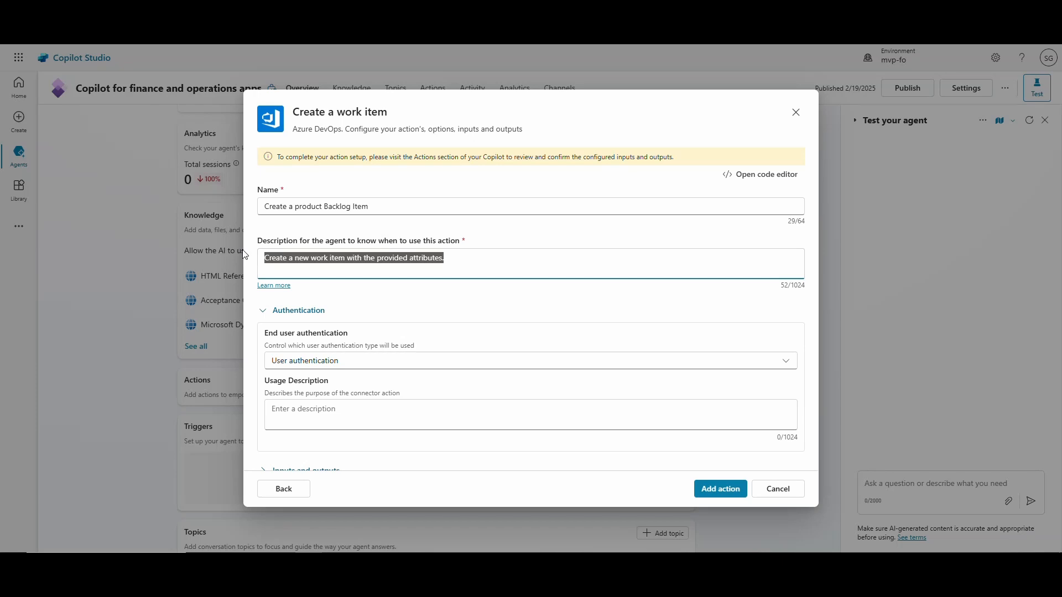
Set the action description to "This action creates a product backlog item in Azure DevOPs" and add the action.
type("This action creates a product backlog item in Azure DevOPs")
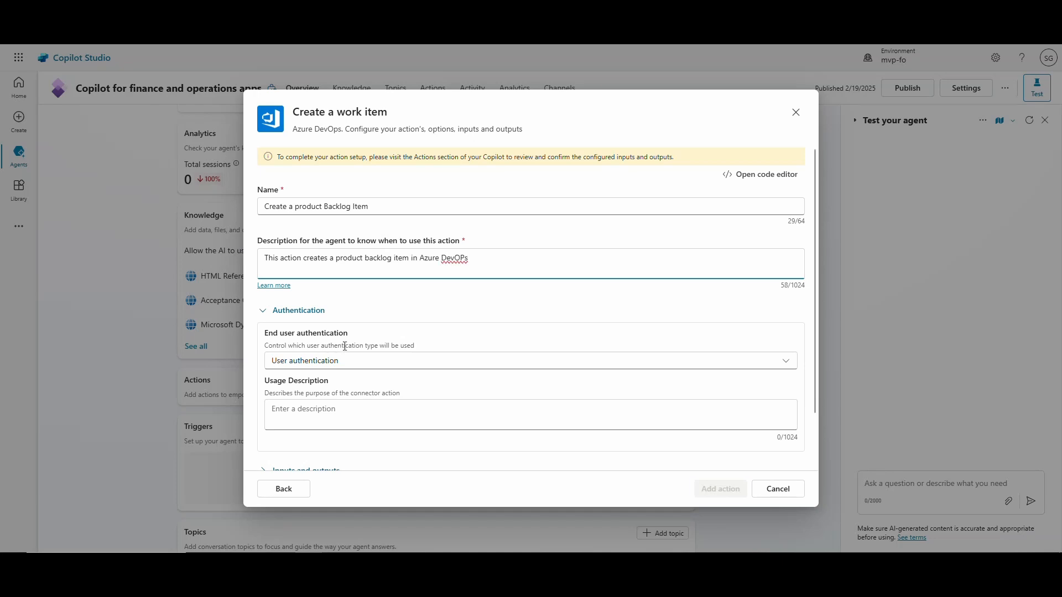
scroll(343, 351, "down", 1)
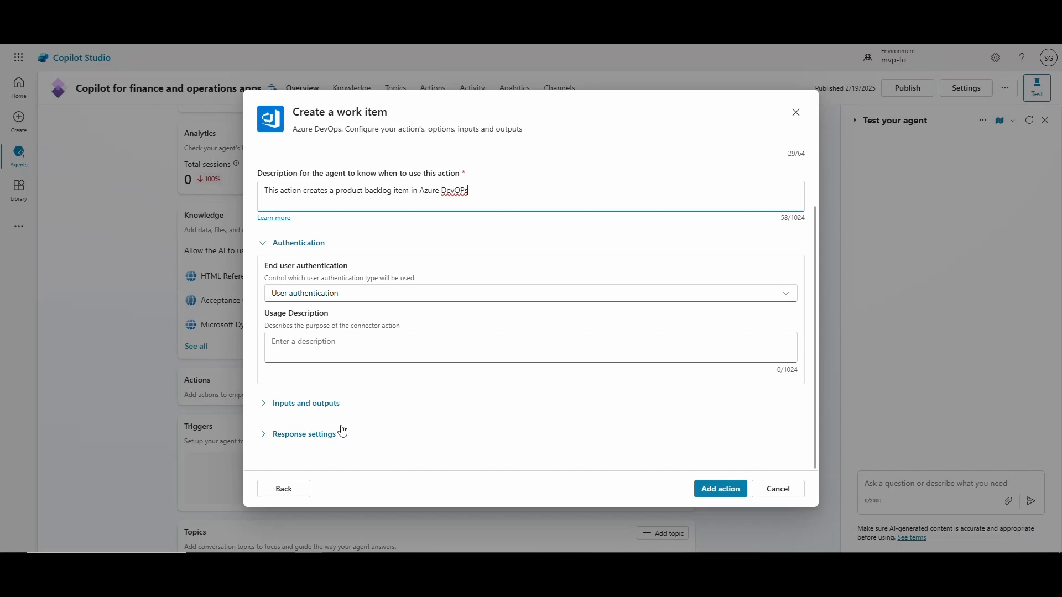
left_click(703, 490)
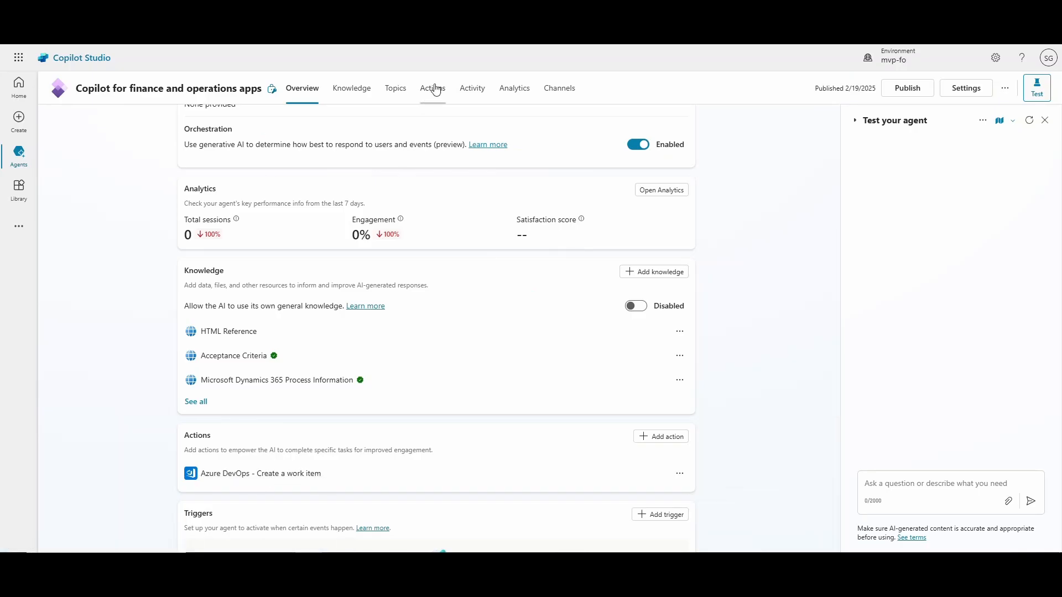
Open the Azure DevOps create-work-item action and set its action name to Create a product Backlog Item.
left_click(436, 90)
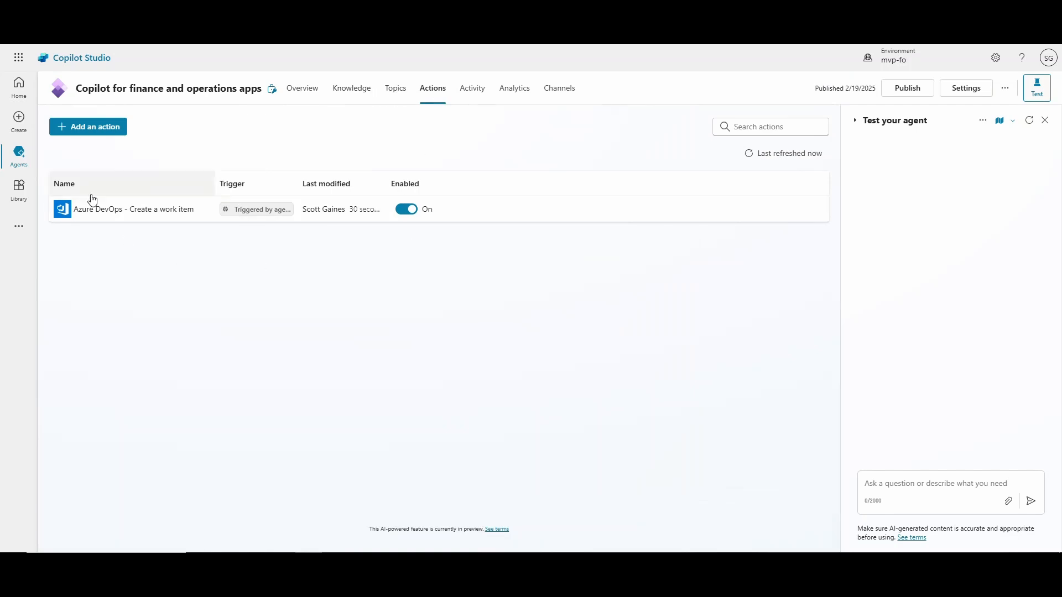
left_click(130, 216)
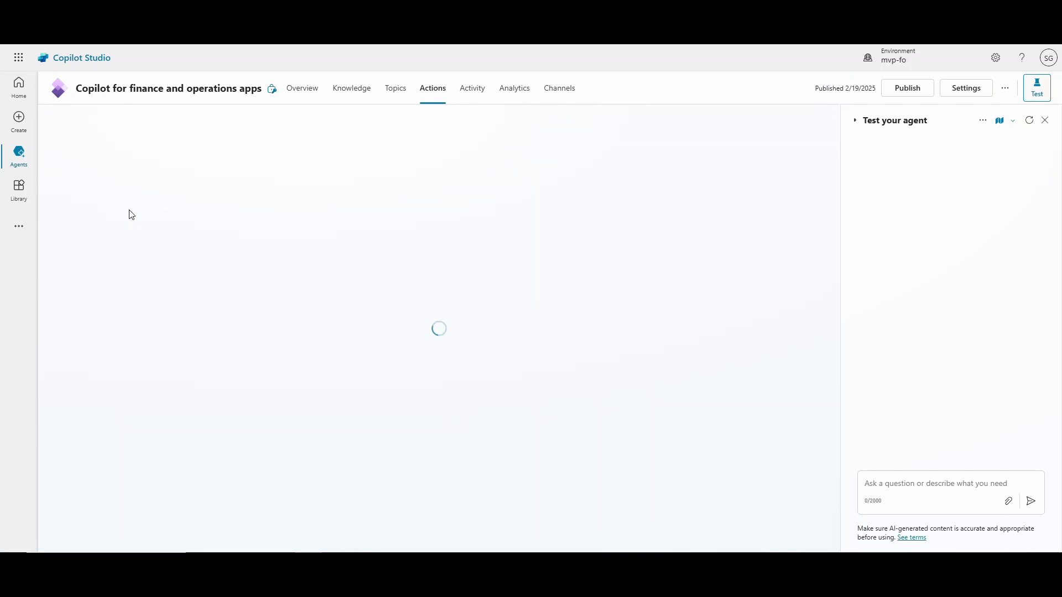
left_click_drag(176, 263, 43, 258)
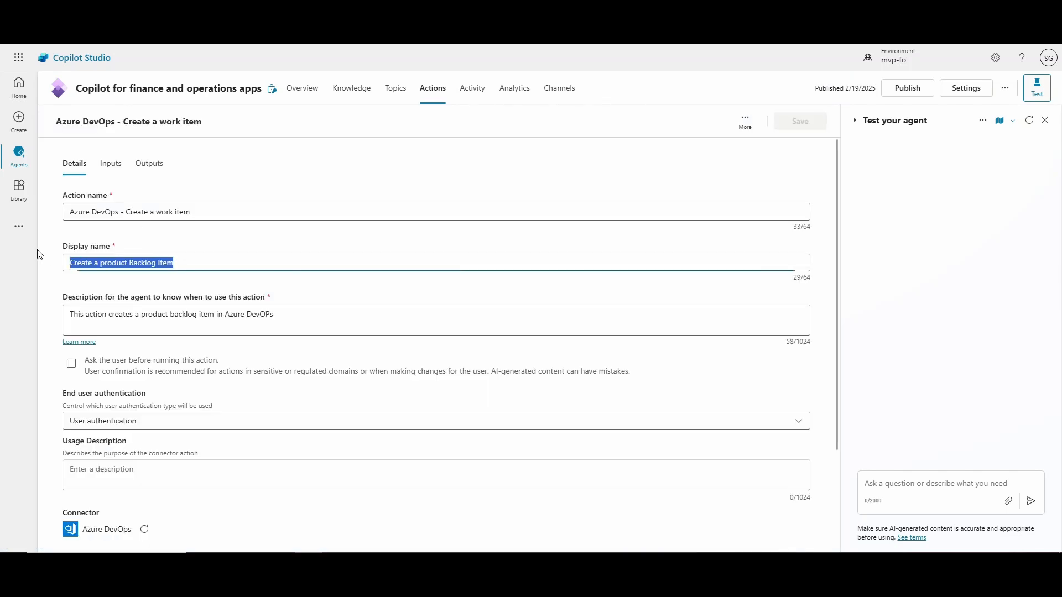
key("ctrl+c")
left_click_drag(199, 208, 24, 201)
key("ctrl+v")
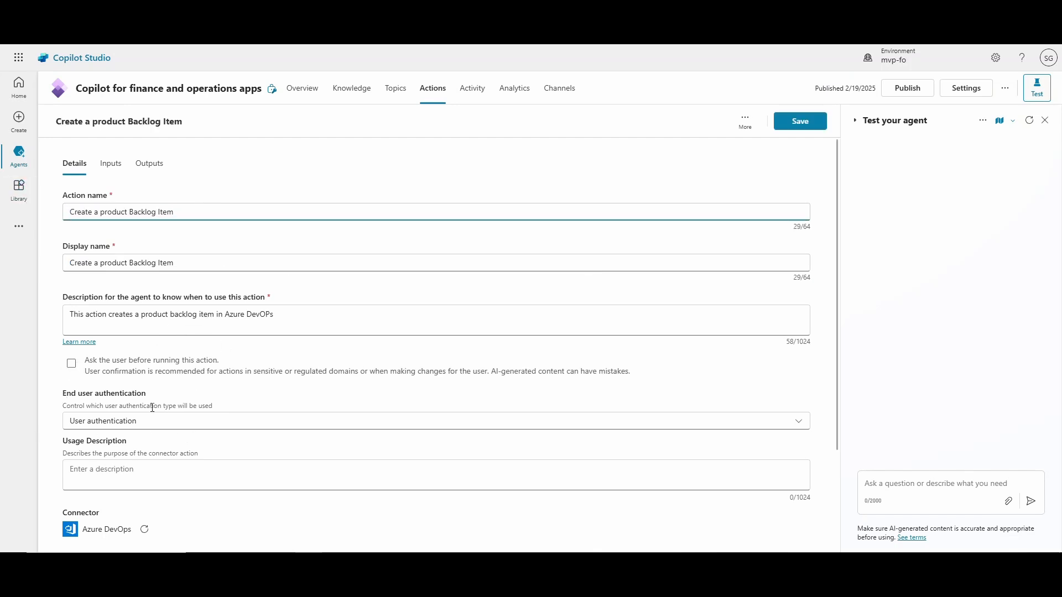
Set the Organization Name input to be filled as a fixed value of dynamicspost.
scroll(152, 407, "down", 3)
scroll(152, 407, "up", 3)
scroll(109, 183, "down", 2)
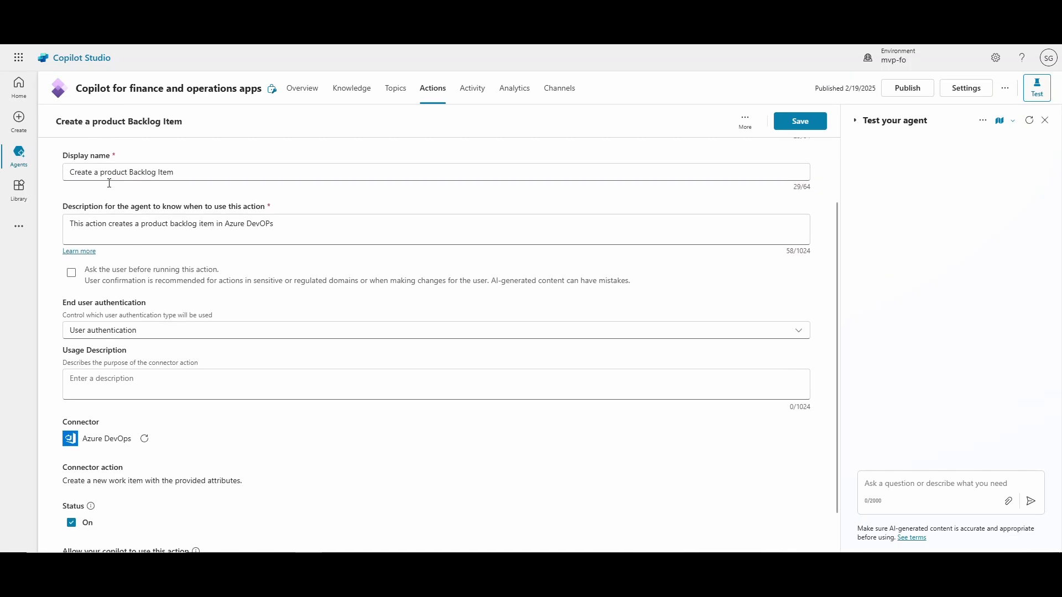
scroll(109, 183, "down", 1)
scroll(110, 162, "up", 3)
left_click(110, 162)
left_click(170, 298)
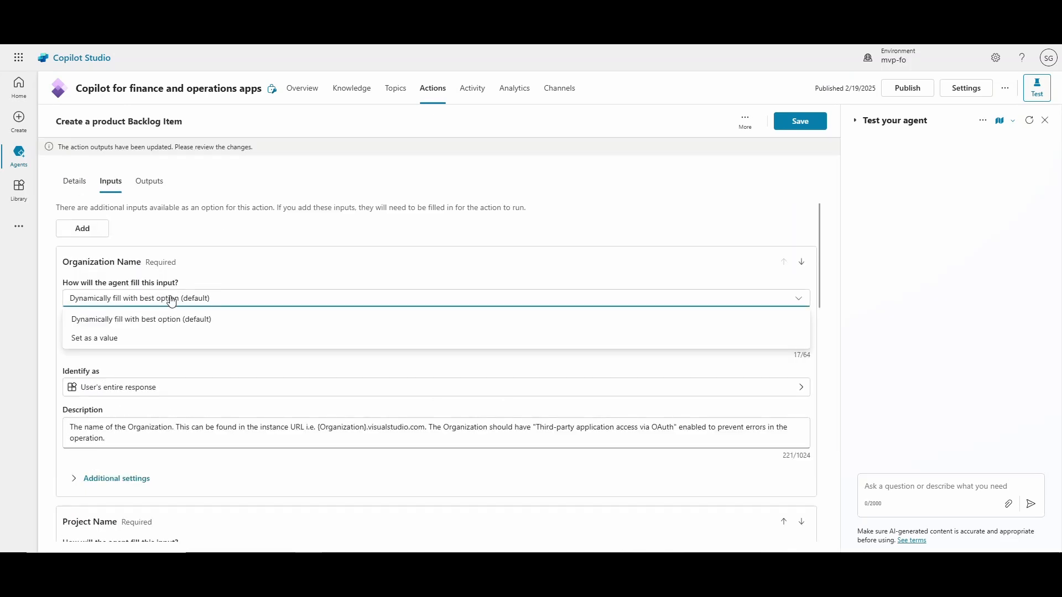
left_click(111, 338)
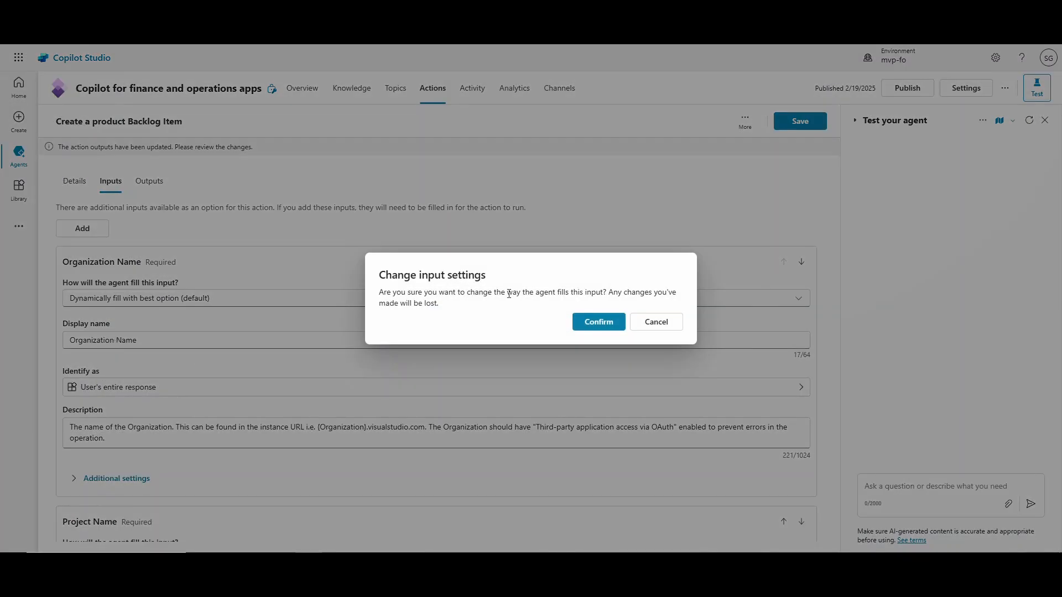
left_click(599, 322)
left_click(160, 337)
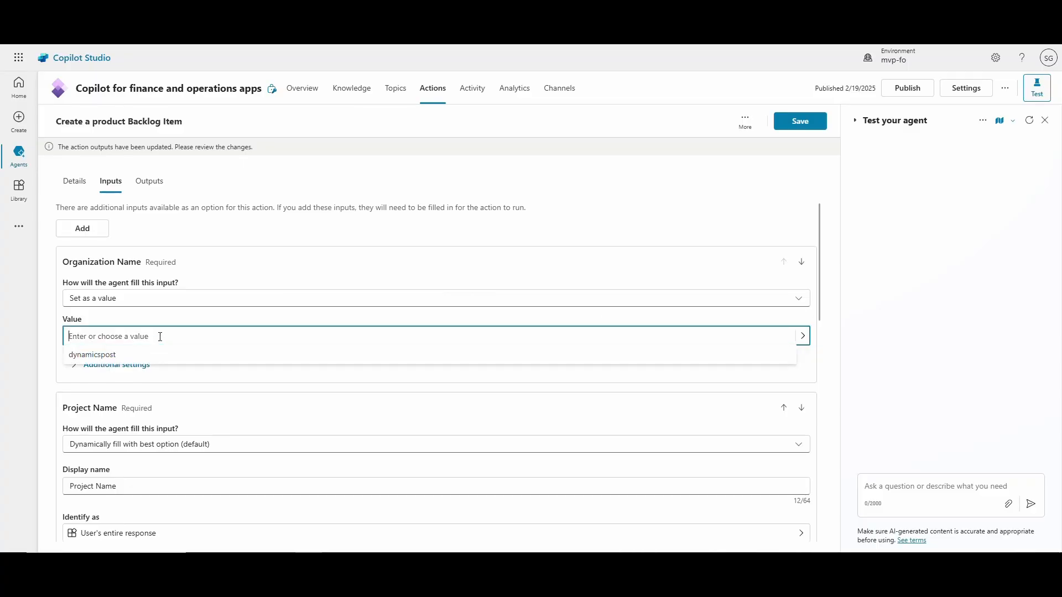
left_click(156, 358)
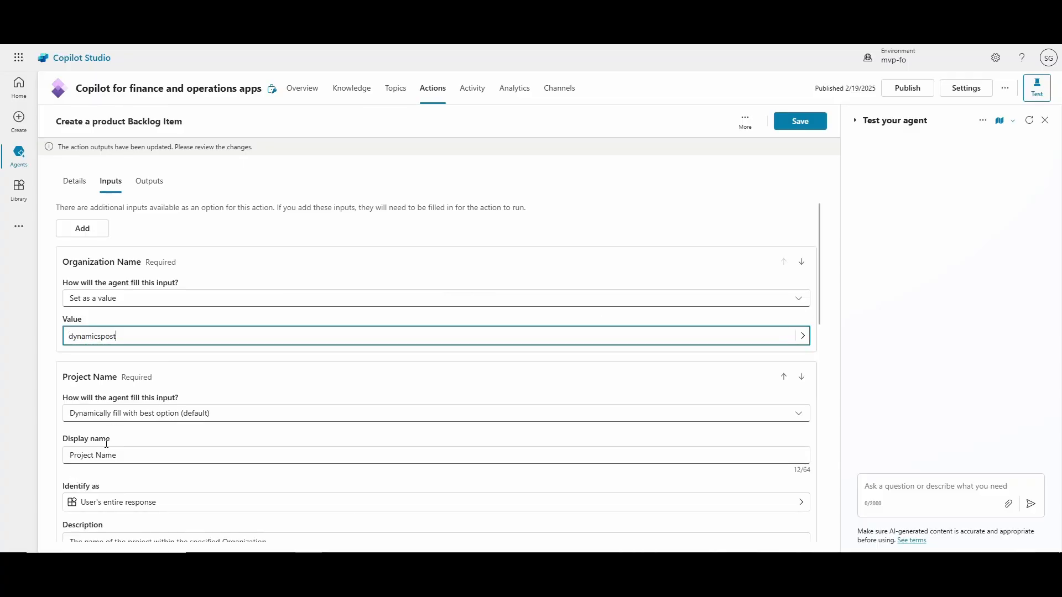
Set the Project Name input to be filled as a fixed value of Dynamics 365 Demo.
left_click(227, 419)
left_click(177, 436)
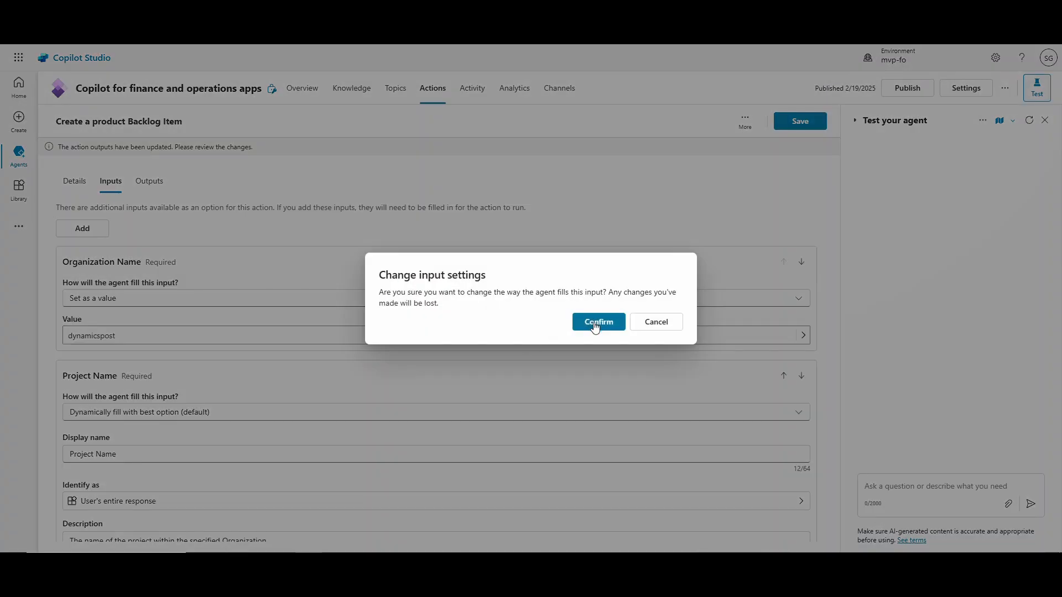
left_click(595, 327)
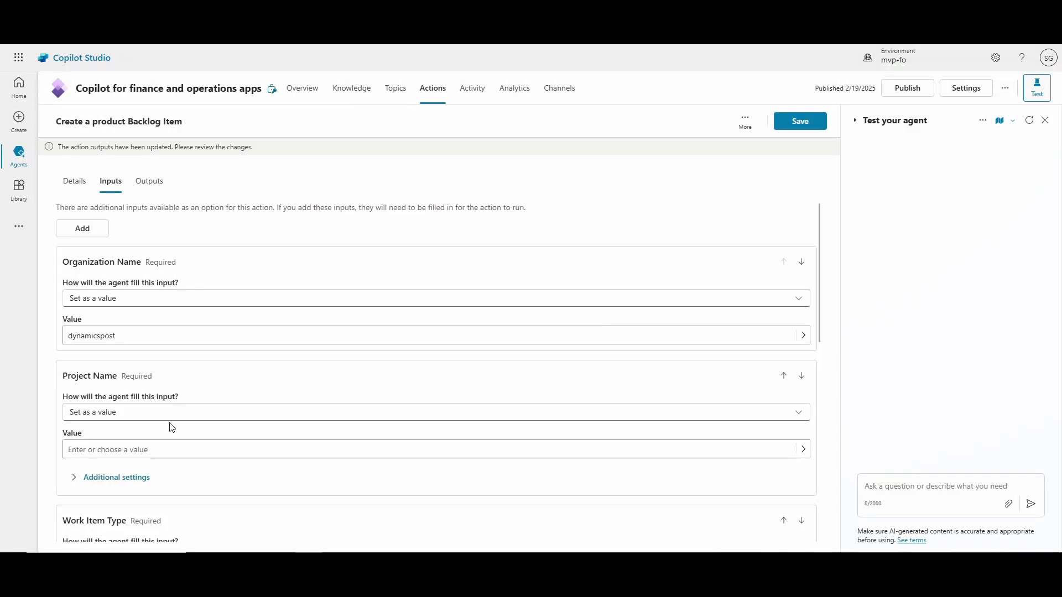
left_click(166, 450)
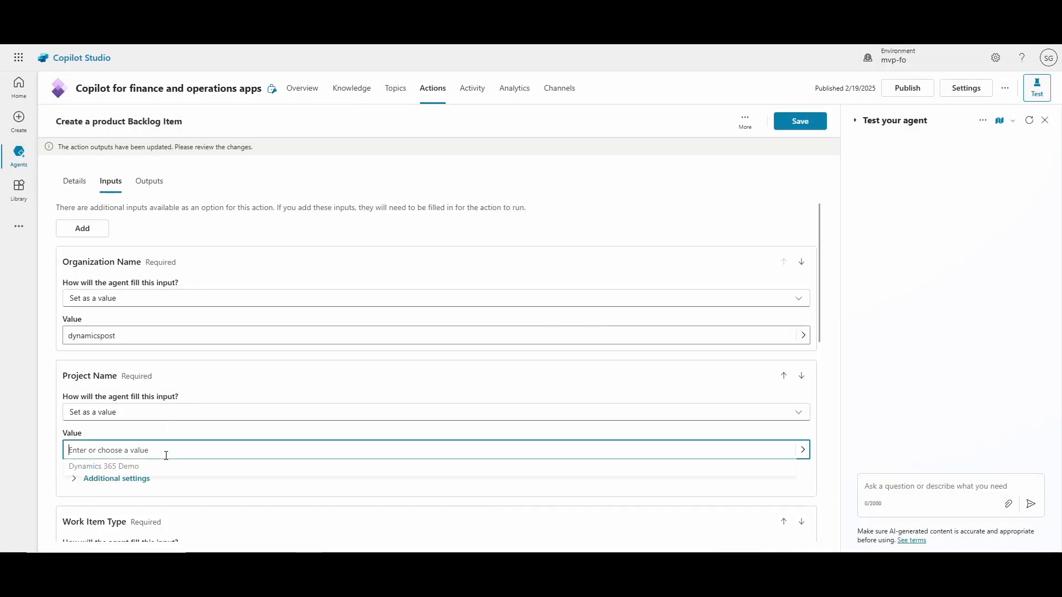
left_click(142, 474)
scroll(176, 468, "down", 4)
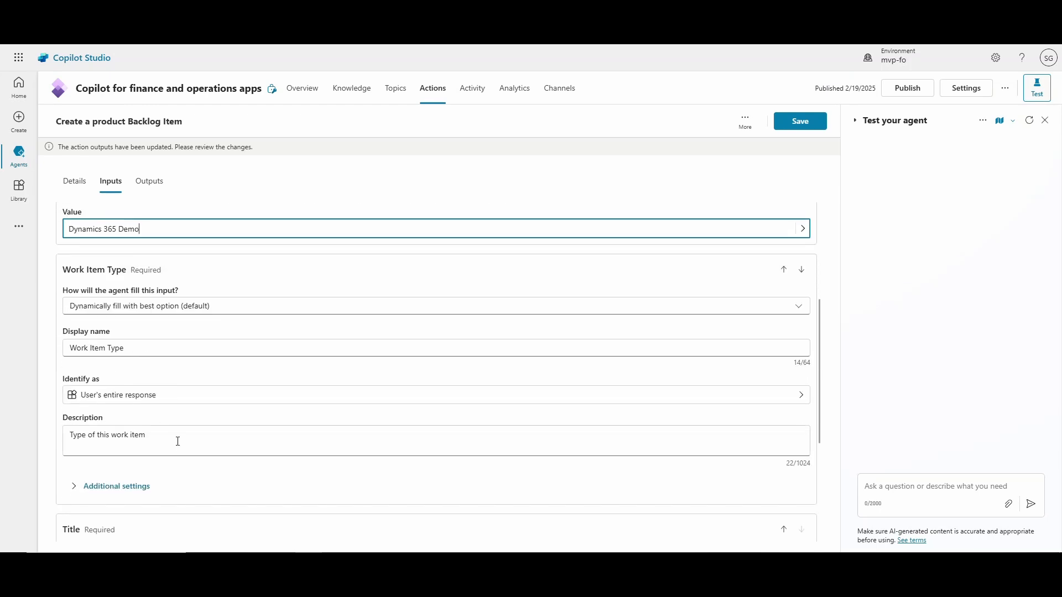
Set the Work Item Type input to be filled as a fixed value of Product Backlog Item.
left_click(120, 305)
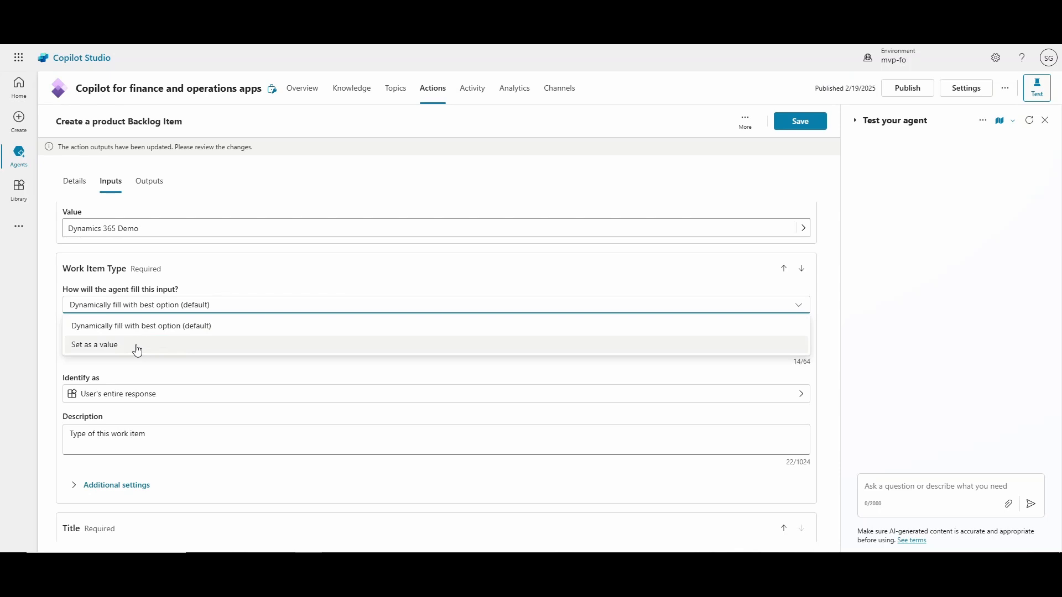
left_click(137, 349)
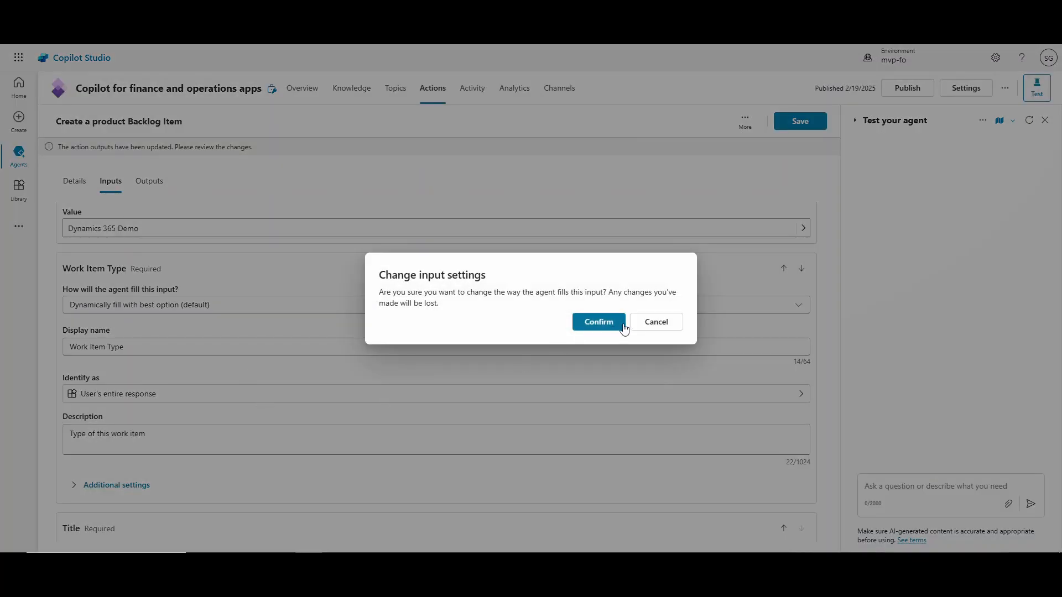
left_click(618, 325)
left_click(139, 343)
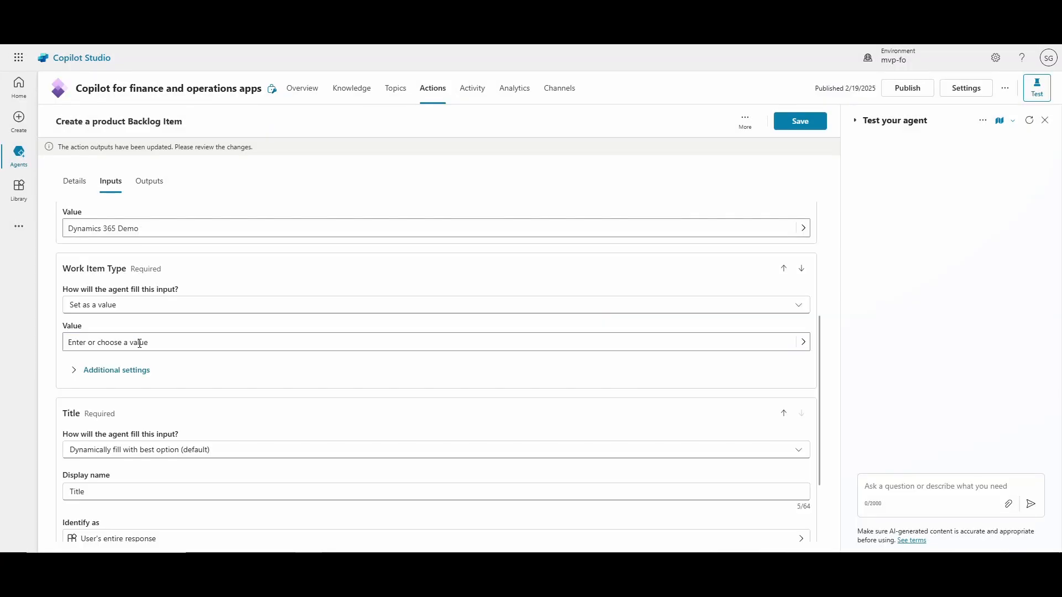
left_click(177, 349)
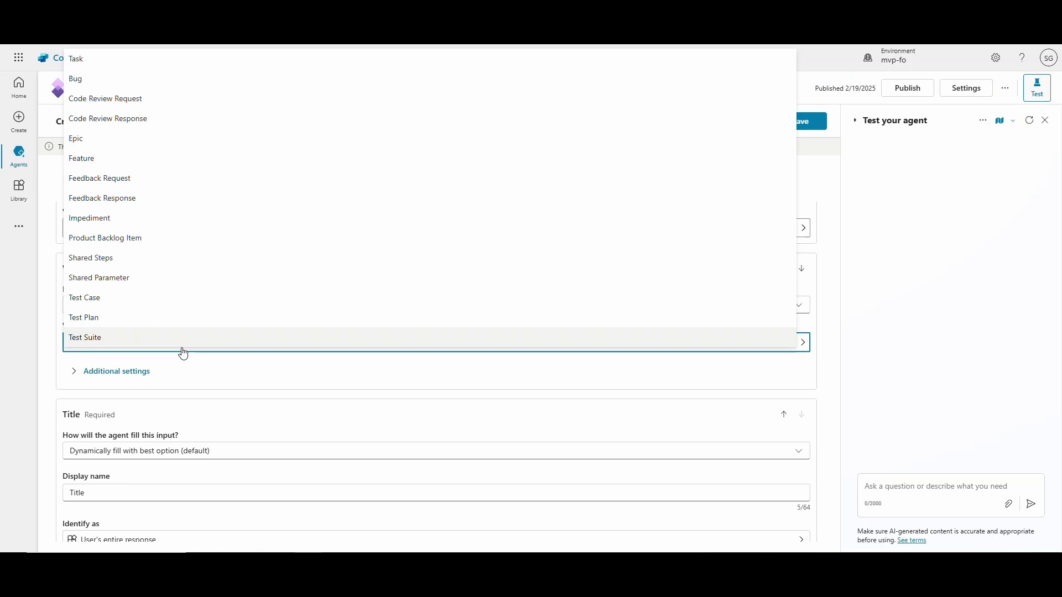
left_click(138, 239)
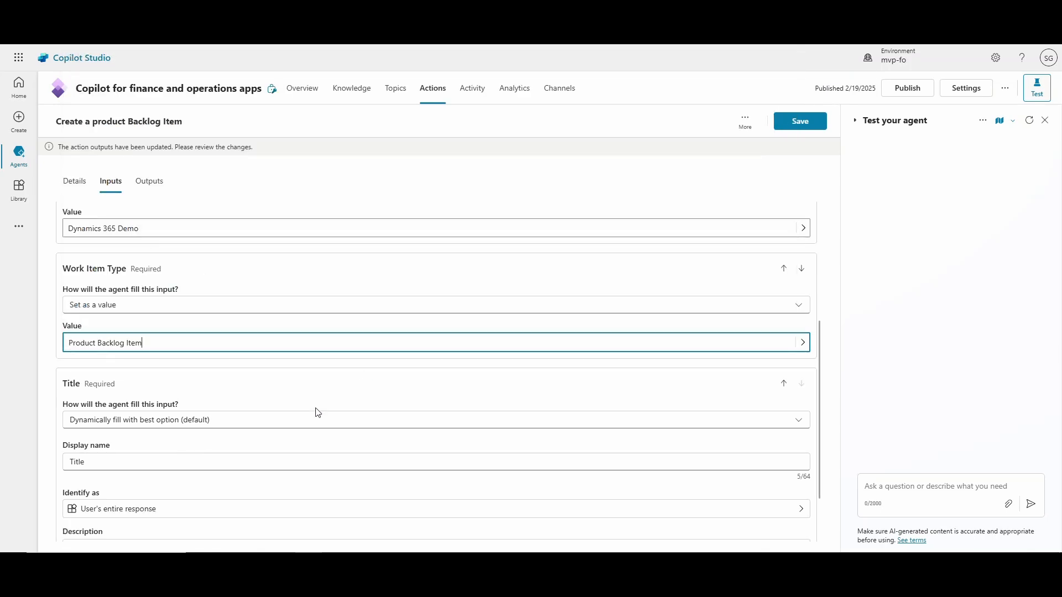
Replace the Title input description with "The title is the process that the user is requesting the product backlog item creation for.".
scroll(269, 431, "down", 2)
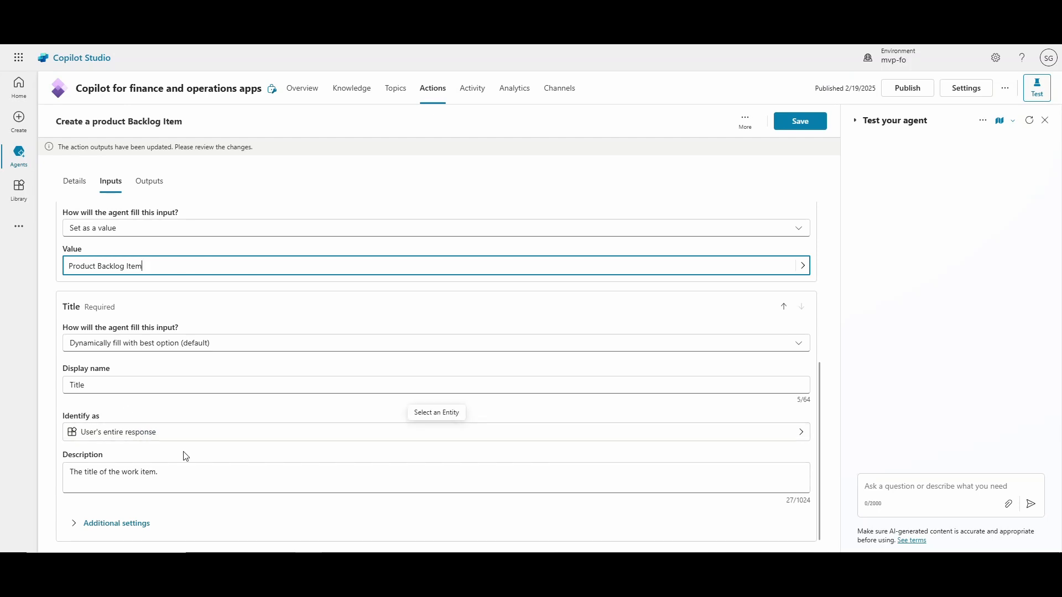
left_click_drag(166, 479, 66, 475)
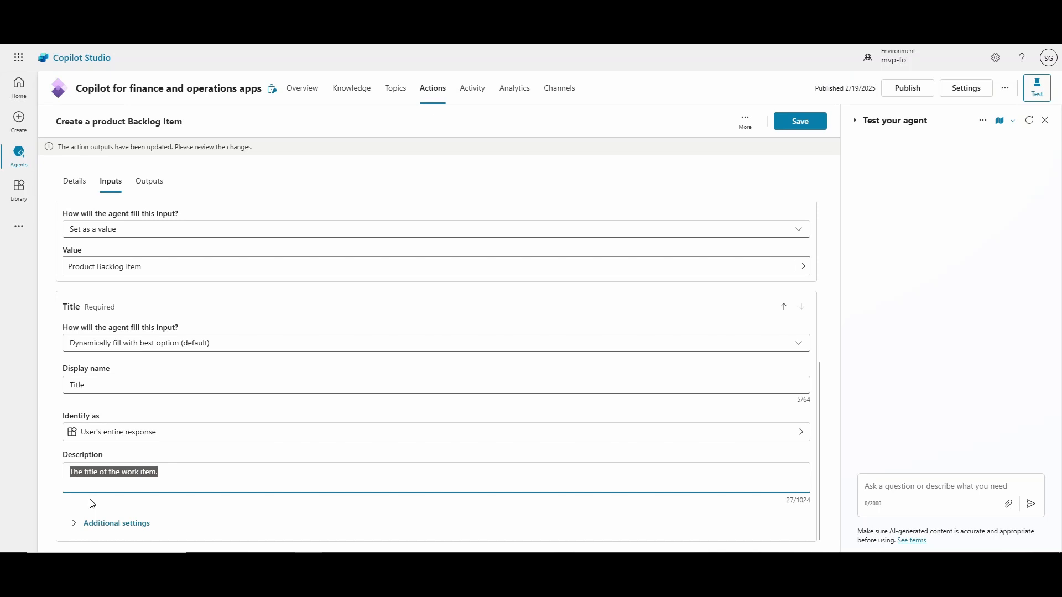
type("Th")
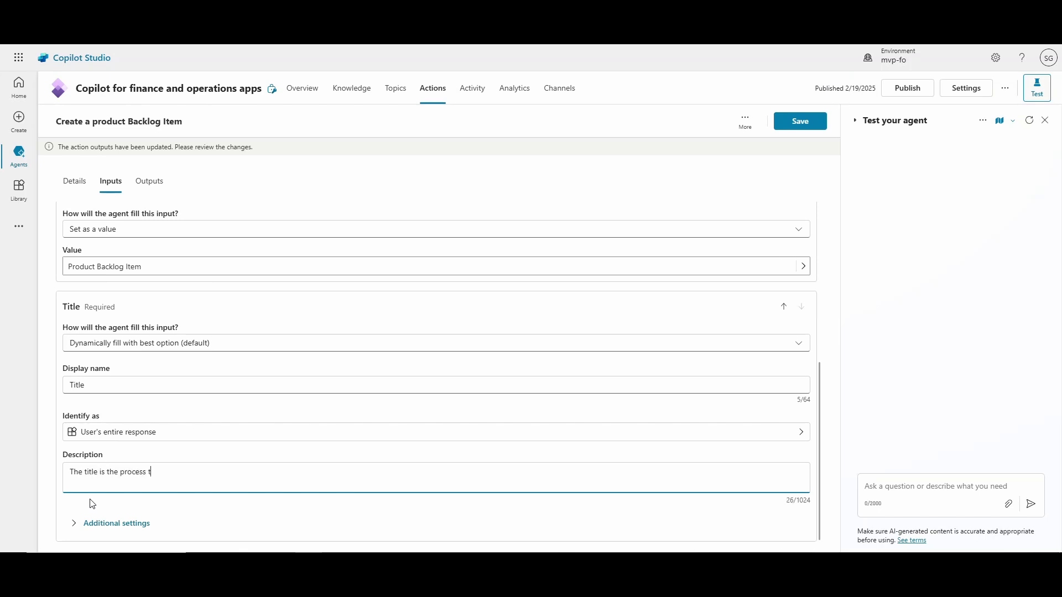
type("the ")
type("user is requestion the product backlog")
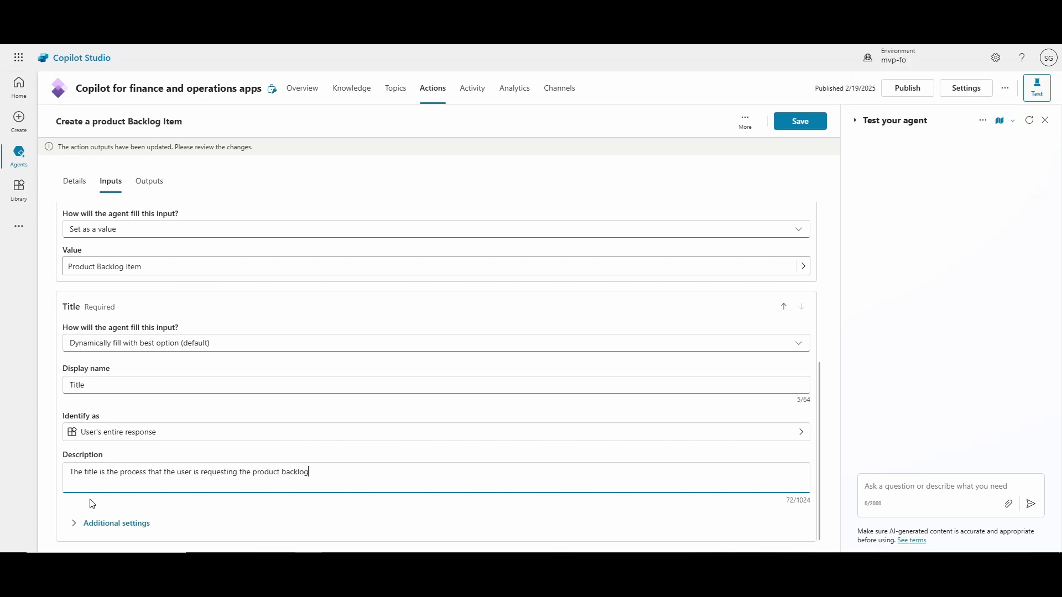
type(" item creation for.")
Add the Description input to the action's inputs.
scroll(179, 483, "up", 5)
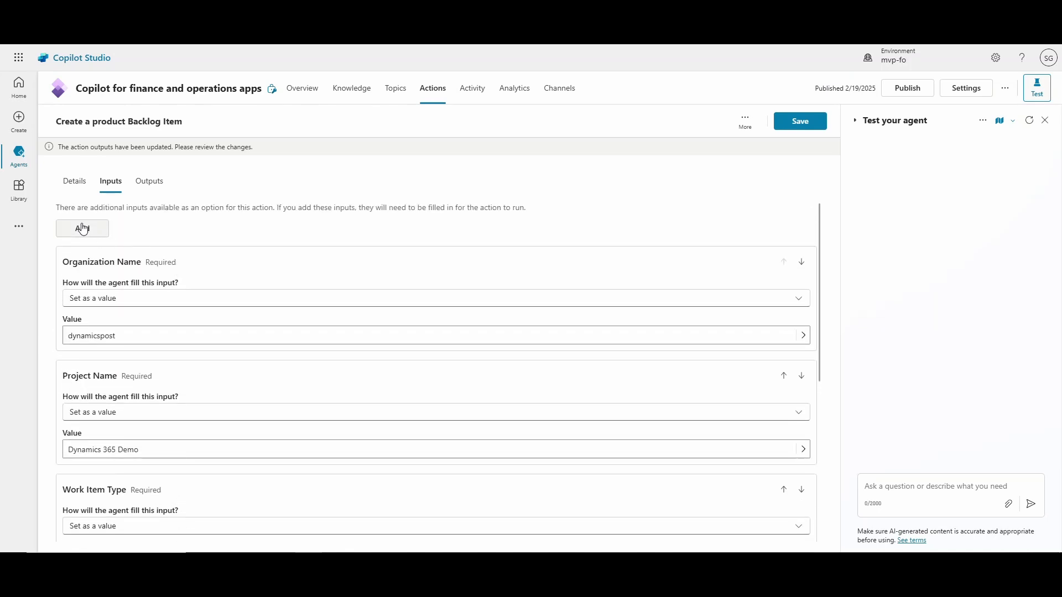
left_click(78, 234)
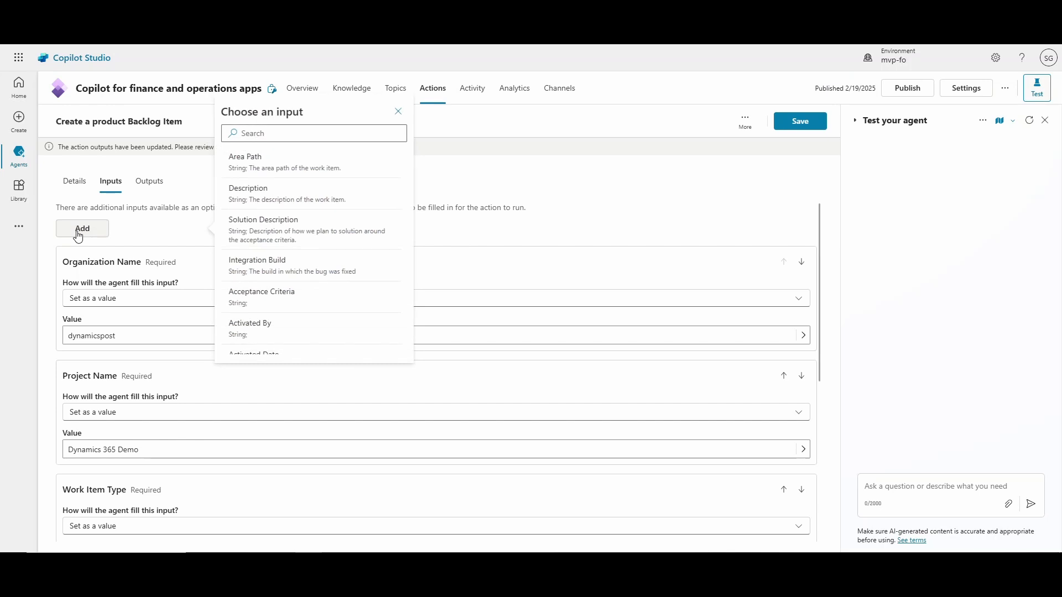
left_click(254, 198)
scroll(244, 251, "down", 7)
scroll(133, 353, "down", 3)
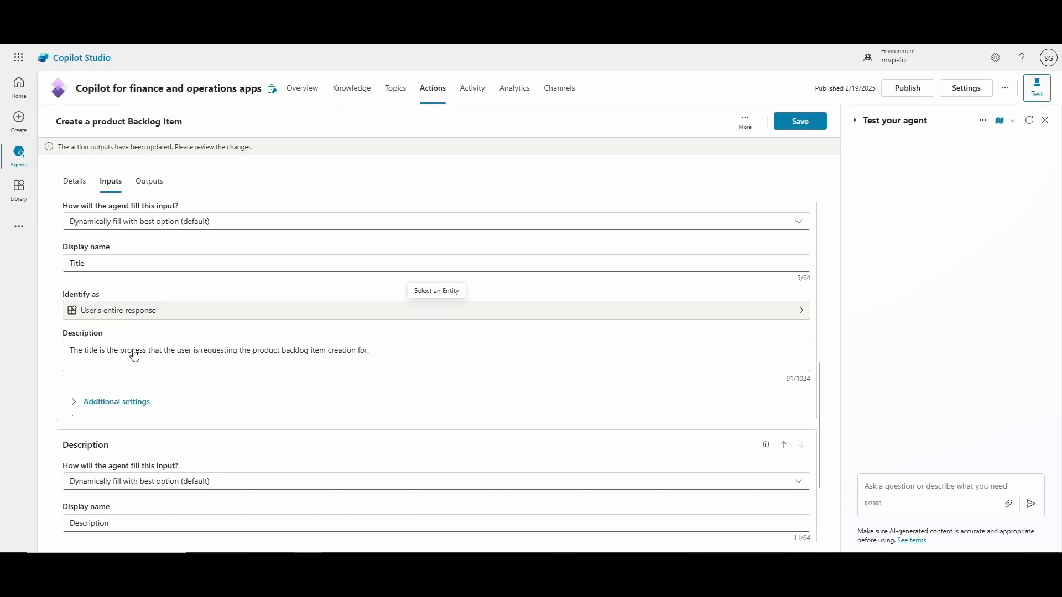
Replace the Description input's description with pasted instructions to summarize the process for a high school student in under 500 words.
scroll(133, 396, "up", 4)
scroll(133, 433, "down", 3)
scroll(131, 432, "down", 2)
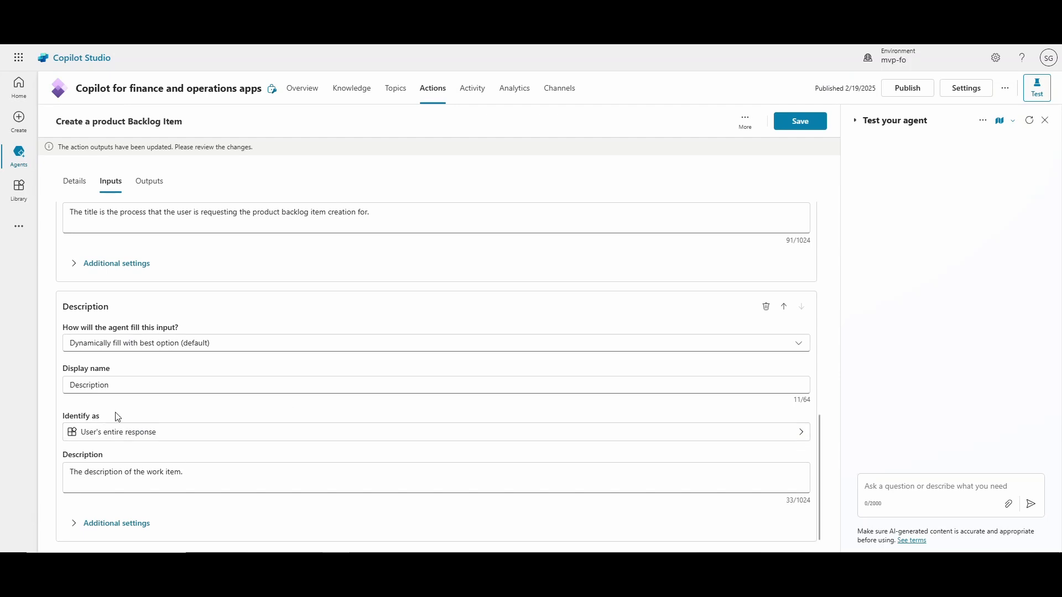
left_click(105, 477)
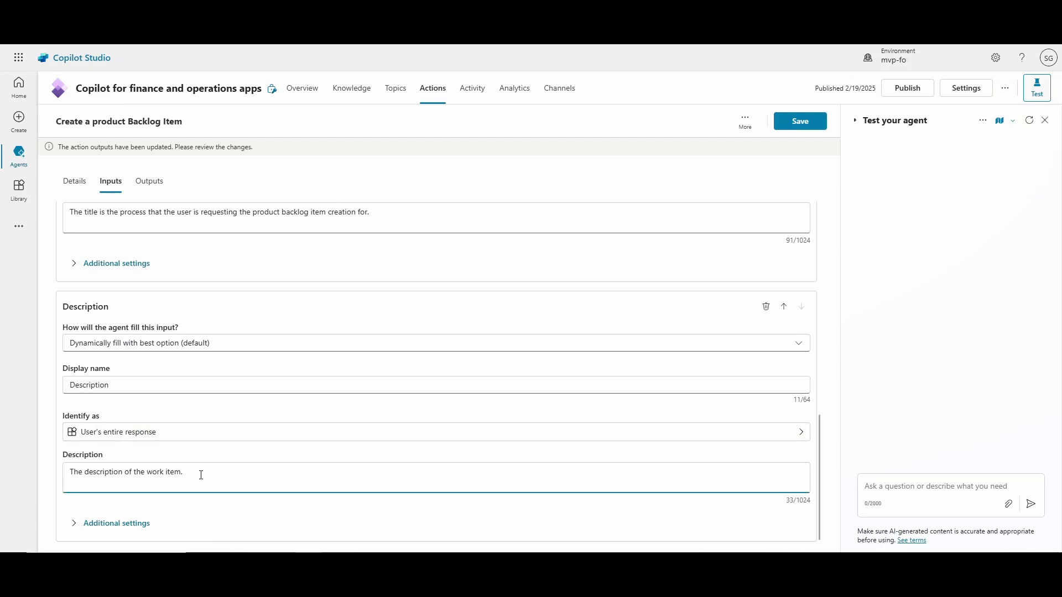
key("ctrl+a")
key("ctrl+v")
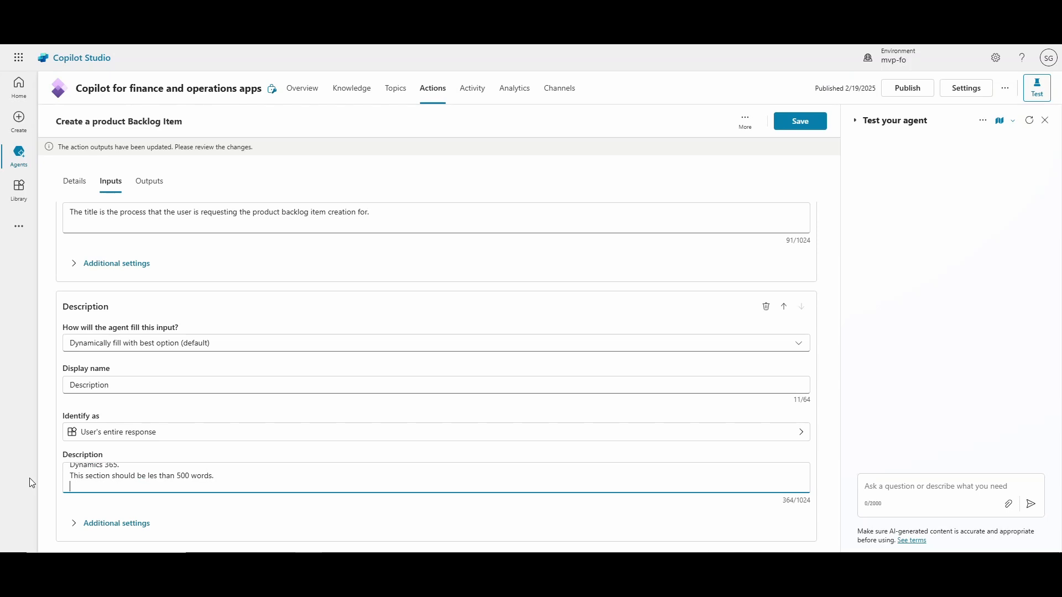
Review the pasted instructions in the Description input's description.
scroll(153, 482, "up", 3)
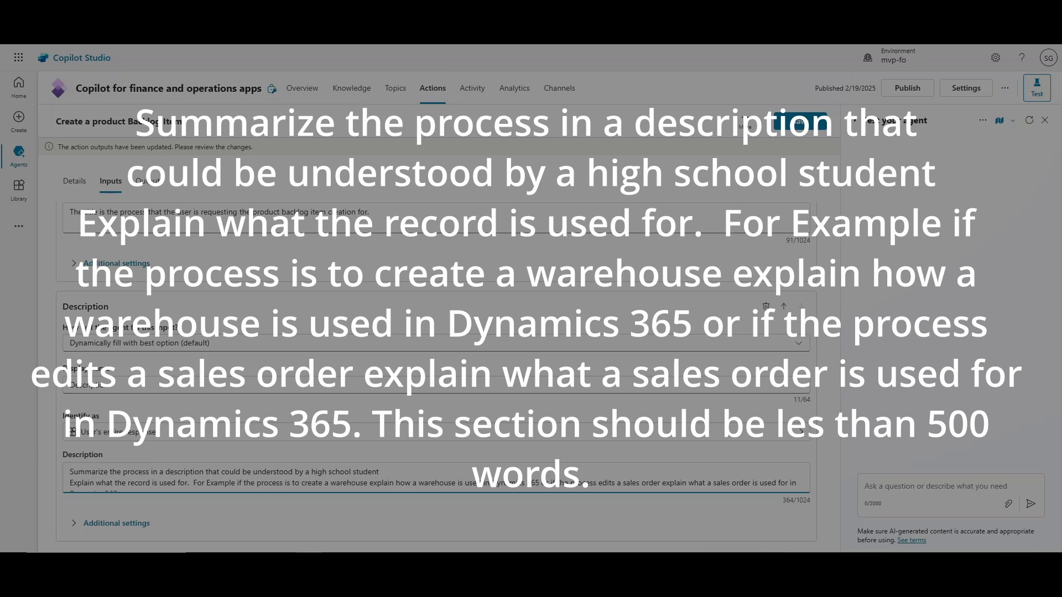
scroll(131, 455, "up", 1)
scroll(166, 482, "down", 1)
scroll(198, 465, "down", 1)
scroll(198, 464, "up", 2)
scroll(198, 465, "down", 2)
scroll(196, 464, "up", 2)
scroll(196, 464, "up", 3)
scroll(189, 464, "down", 2)
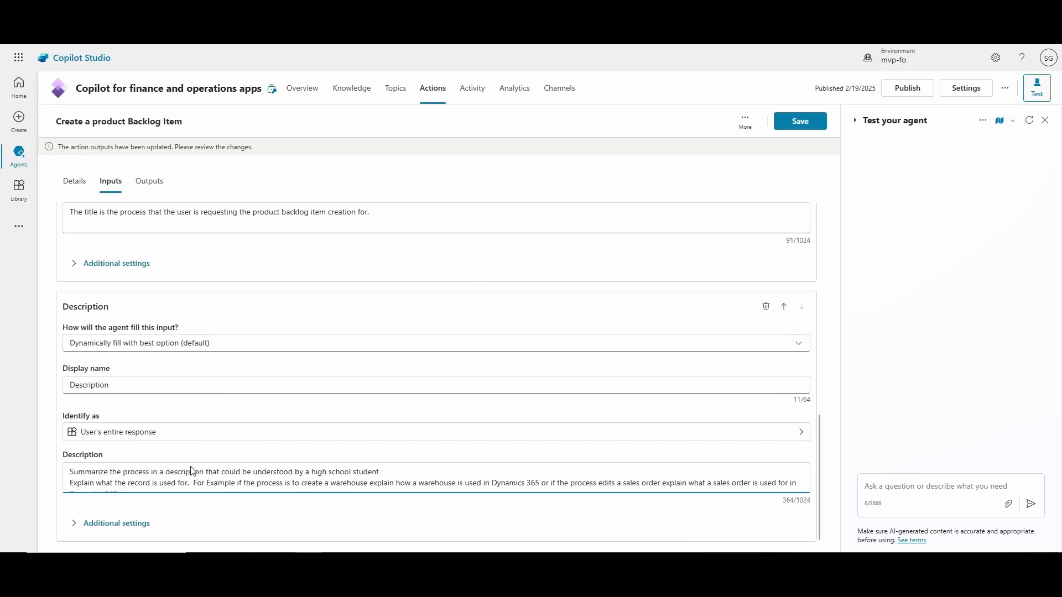
Add the Acceptance Criteria input and paste a description telling it to use the knowledge sources and HTML Reference for bulleted criteria.
scroll(184, 466, "up", 10)
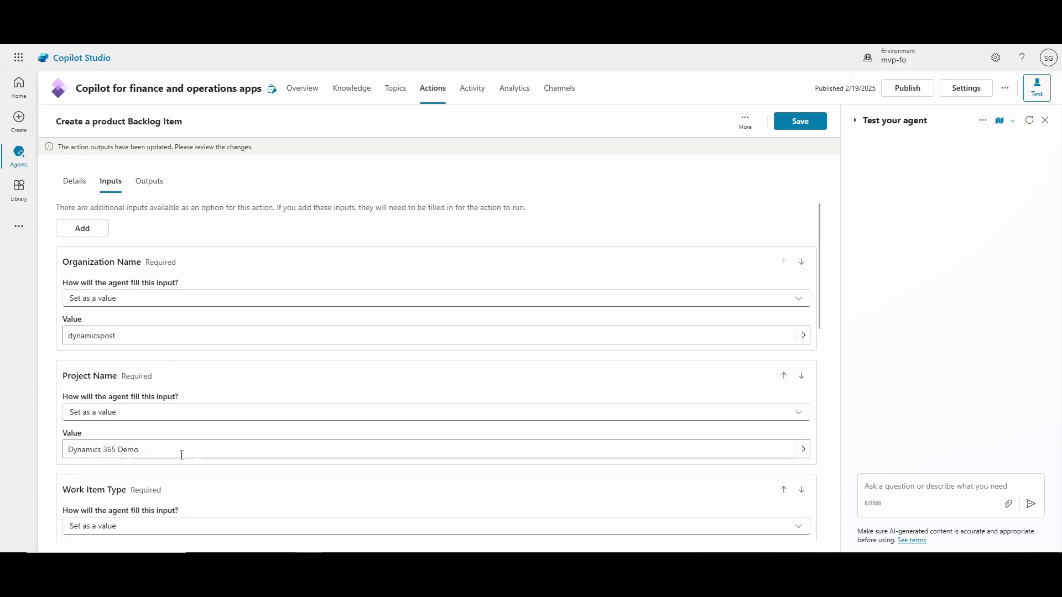
left_click(77, 229)
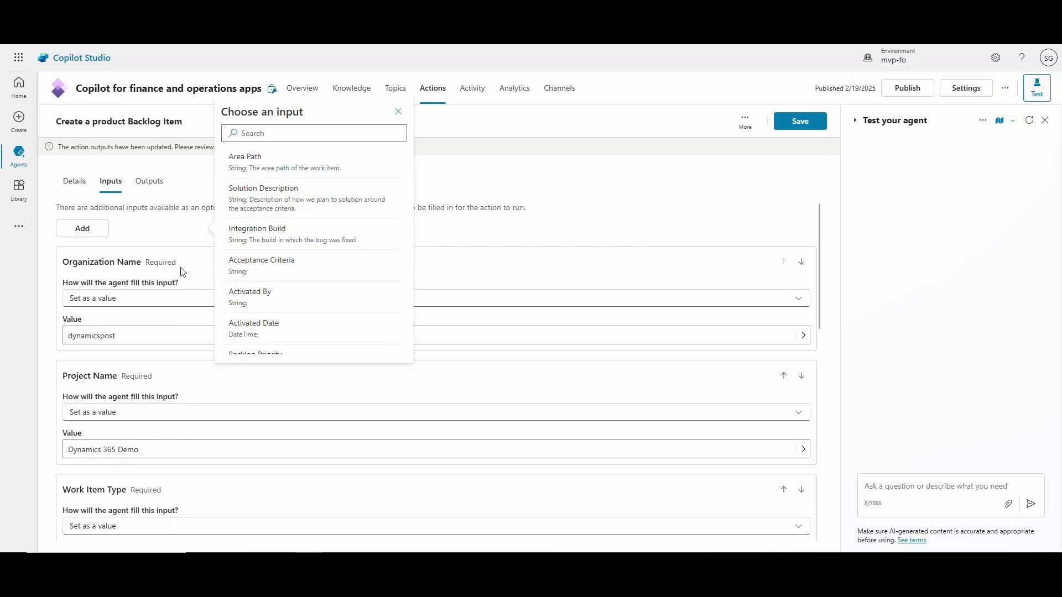
scroll(298, 260, "down", 2)
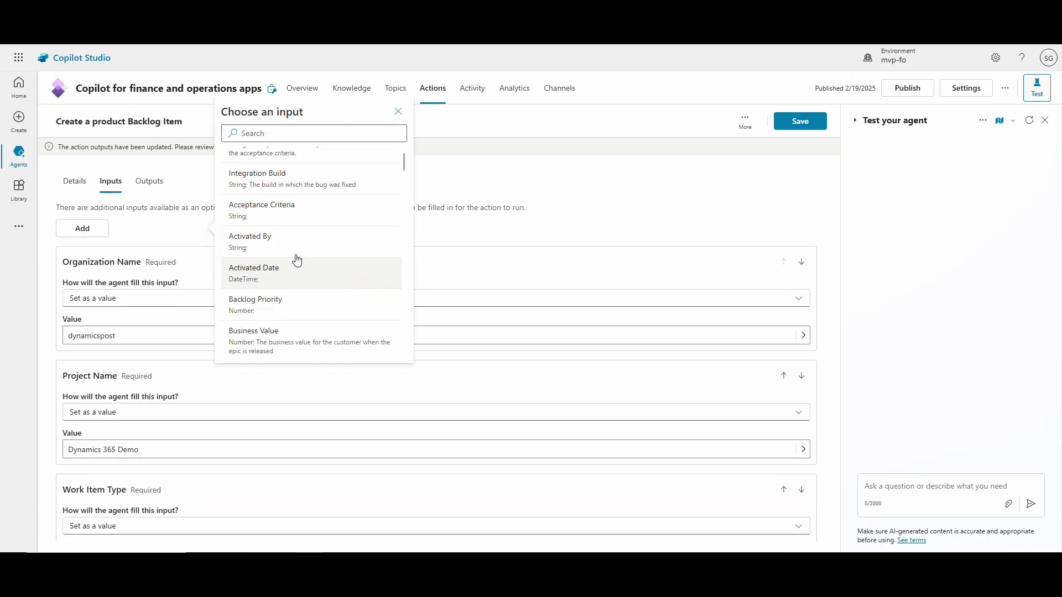
left_click(282, 208)
scroll(239, 317, "down", 20)
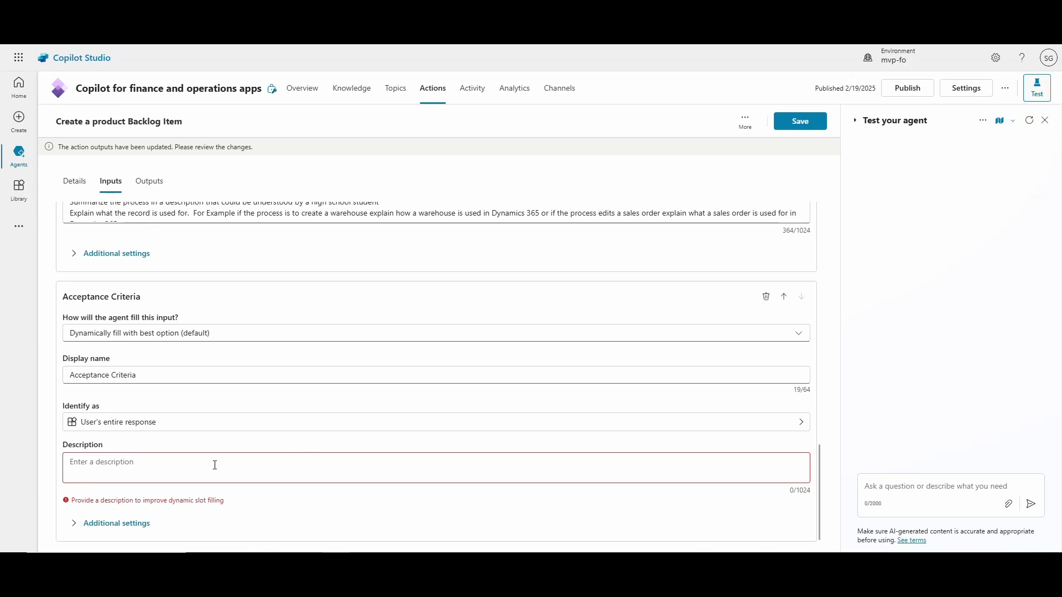
left_click(173, 468)
type("Use the \"Microsoft Dynamics 365 Process Information\" and \"Acceptance Criteria\" knowledge sources to create good acceptance criteria for the process listed in the Title. Use the \"HTML Reference\" to create a bulleted list, using the <ul> tag, of no more than 10 bullets in html format.")
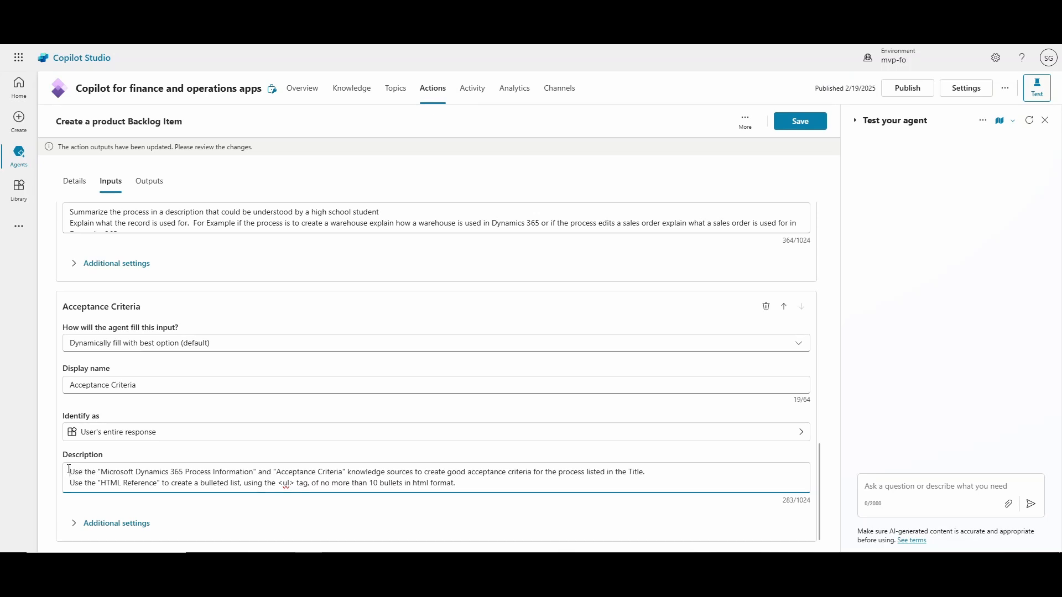
Save the action after checking the knowledge source names referenced in the Acceptance Criteria description.
left_click_drag(194, 476, 242, 475)
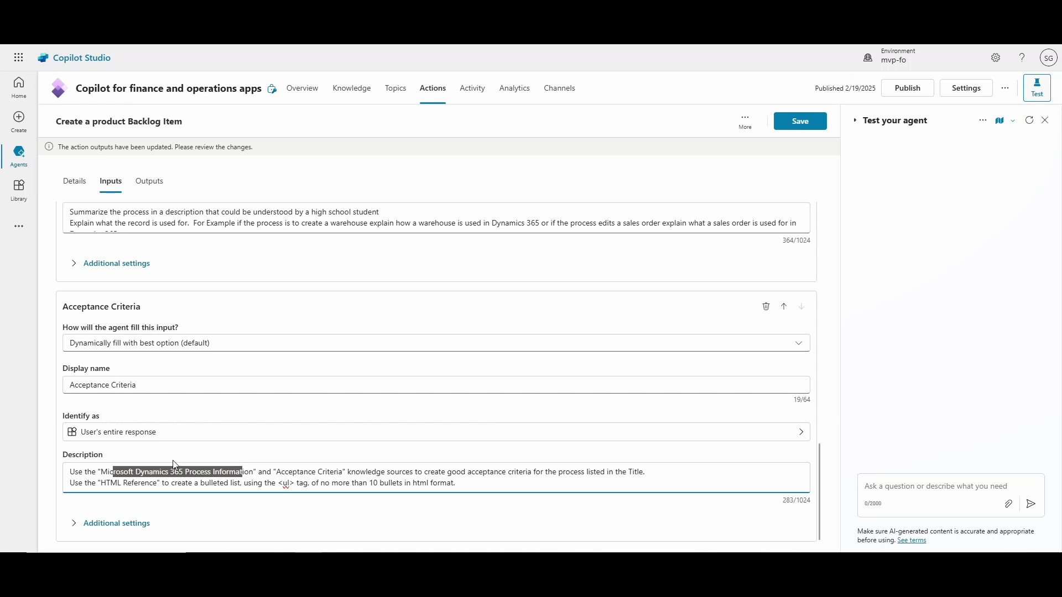
left_click(101, 473)
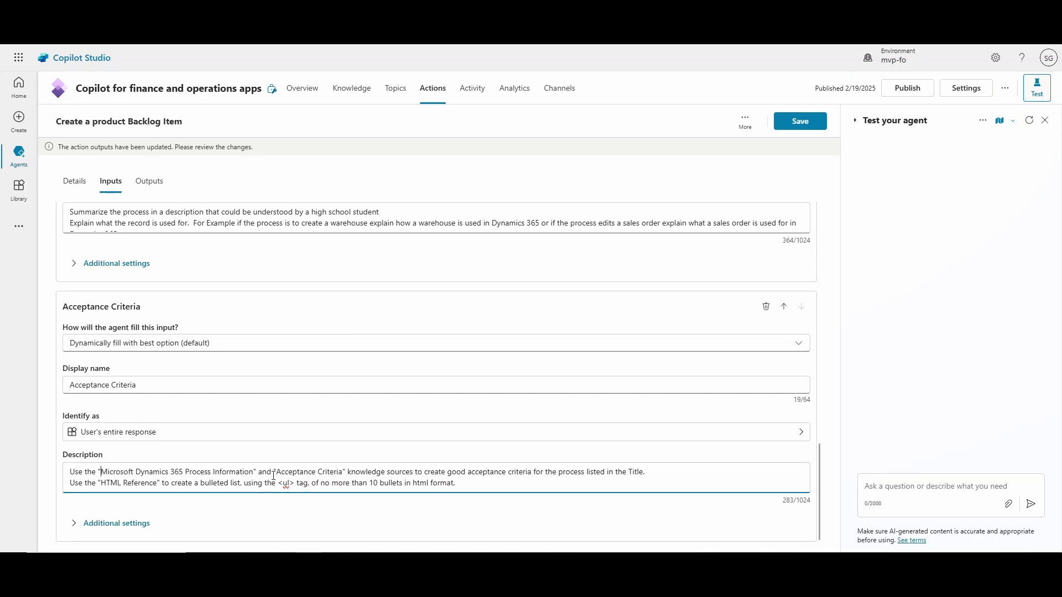
left_click_drag(276, 472, 342, 472)
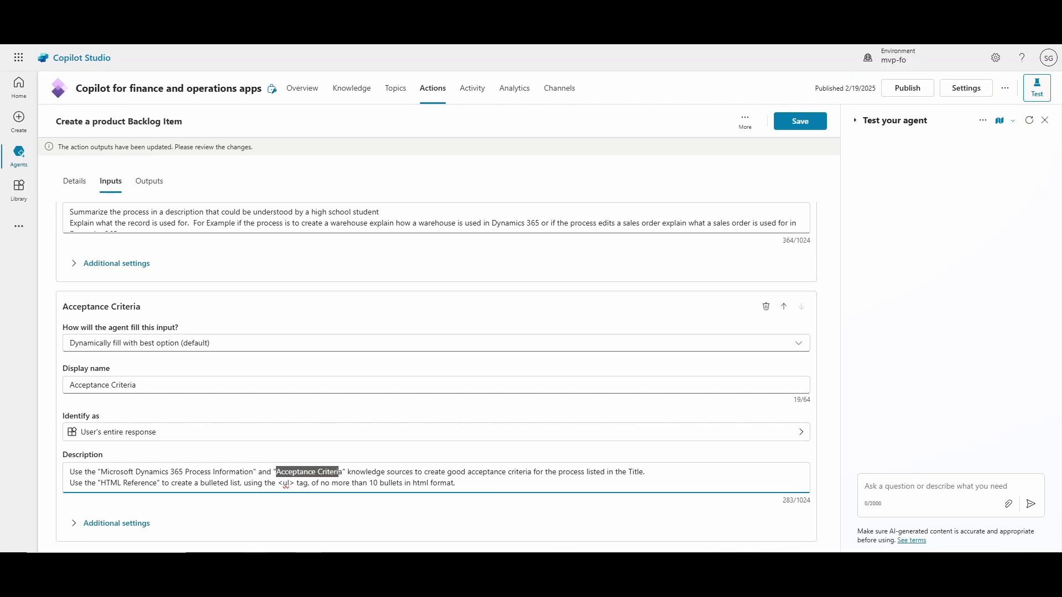
mouse_move(256, 550)
left_click(803, 126)
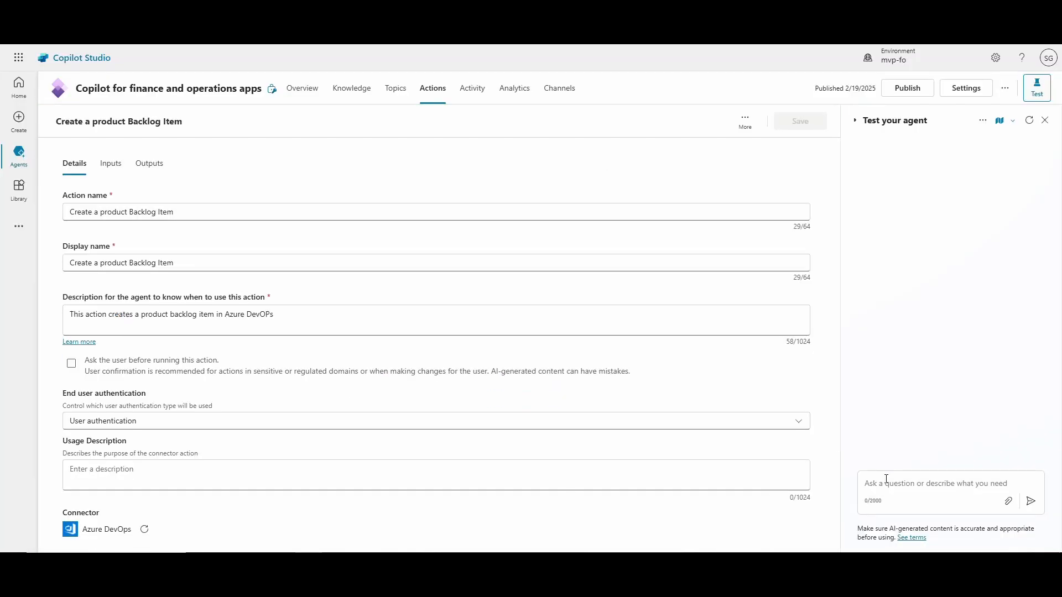
Ask the test agent to create a product backlog item for the process "Create a sales Order".
left_click(885, 483)
type("Crea")
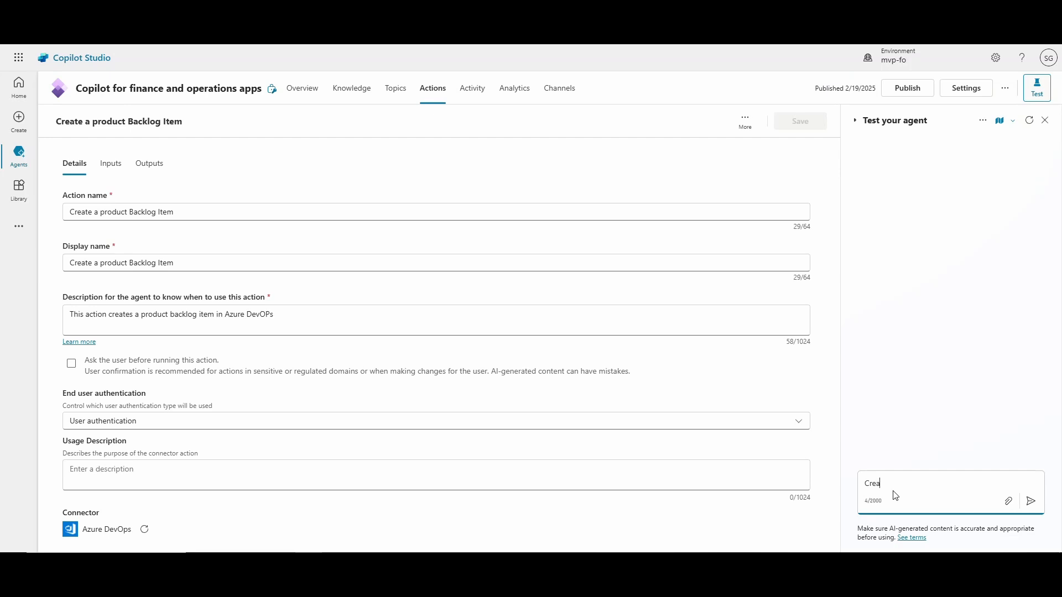
type("te a product backlog item for the process \"Create a seales Order")
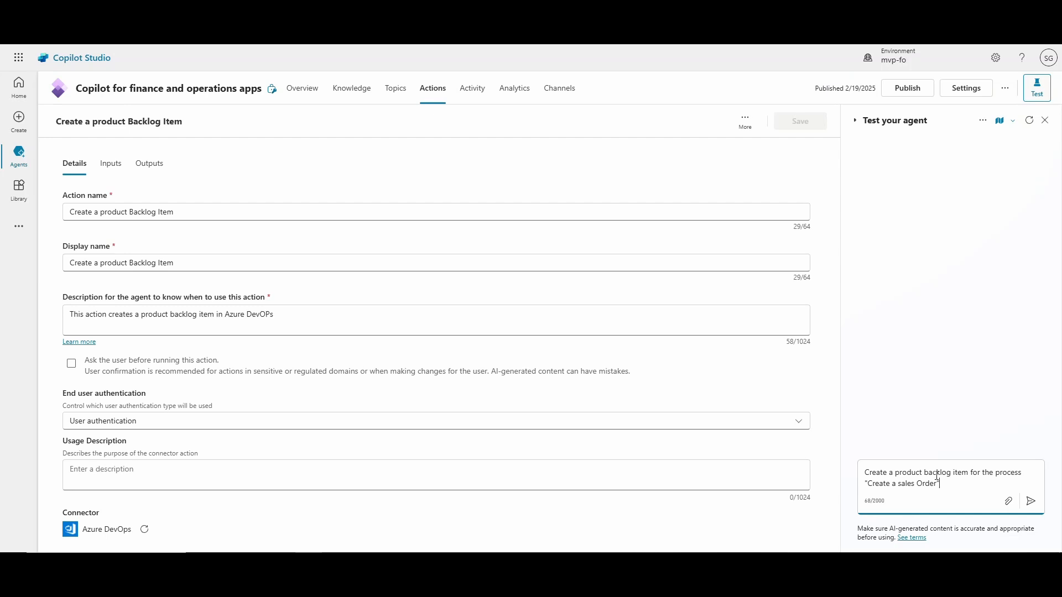
left_click(1031, 501)
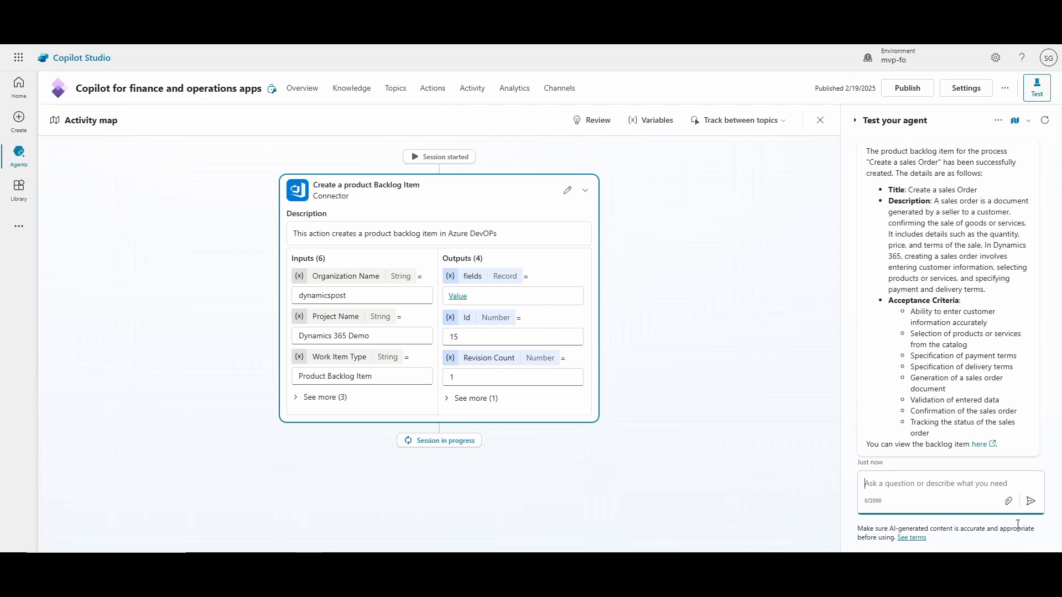
Open the backlog item link given in the agent's test response.
scroll(973, 403, "up", 1)
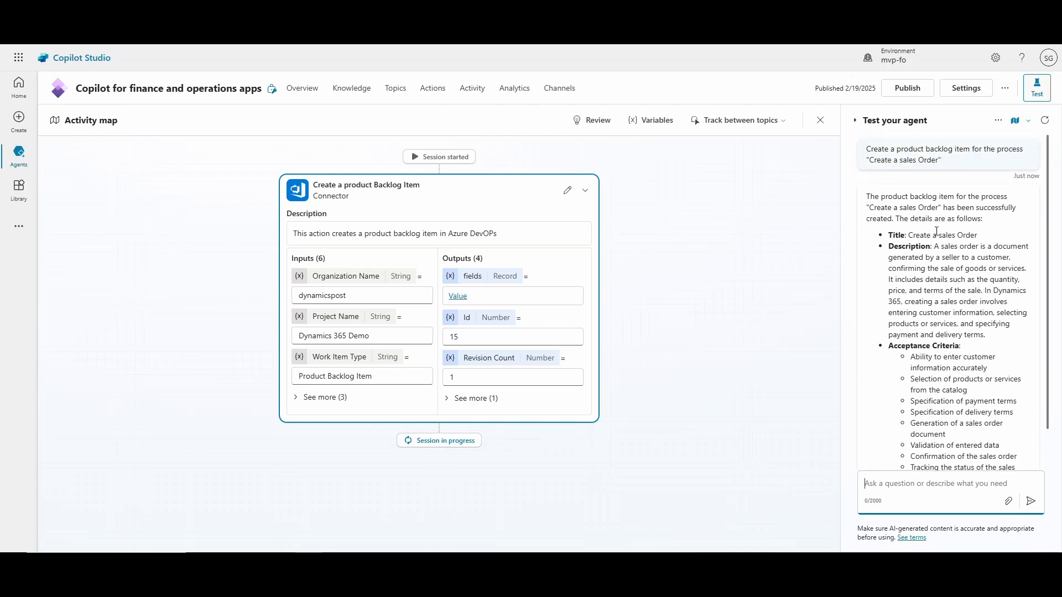
scroll(934, 237, "down", 1)
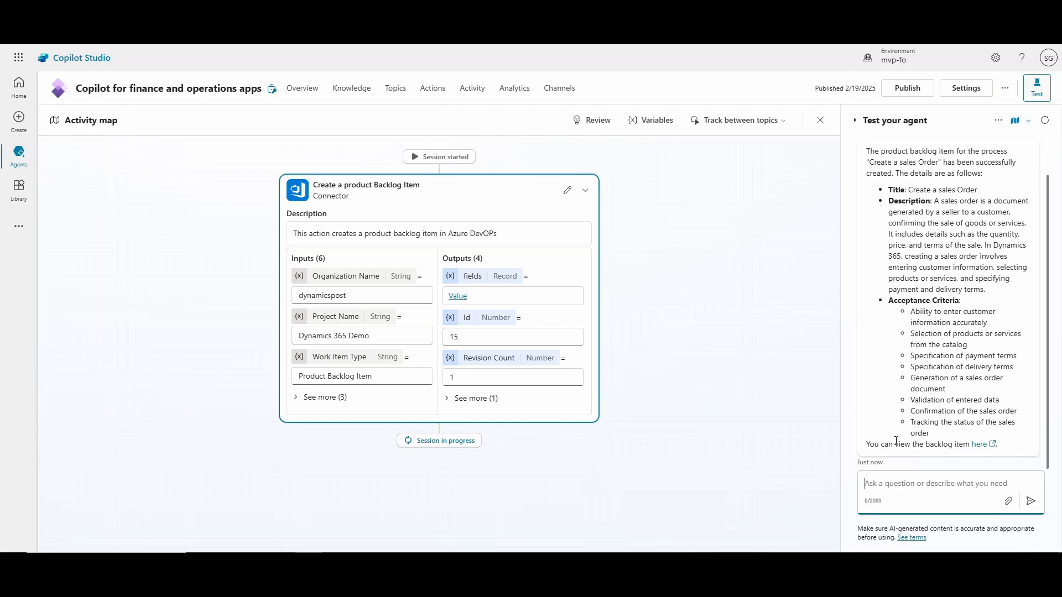
left_click(983, 445)
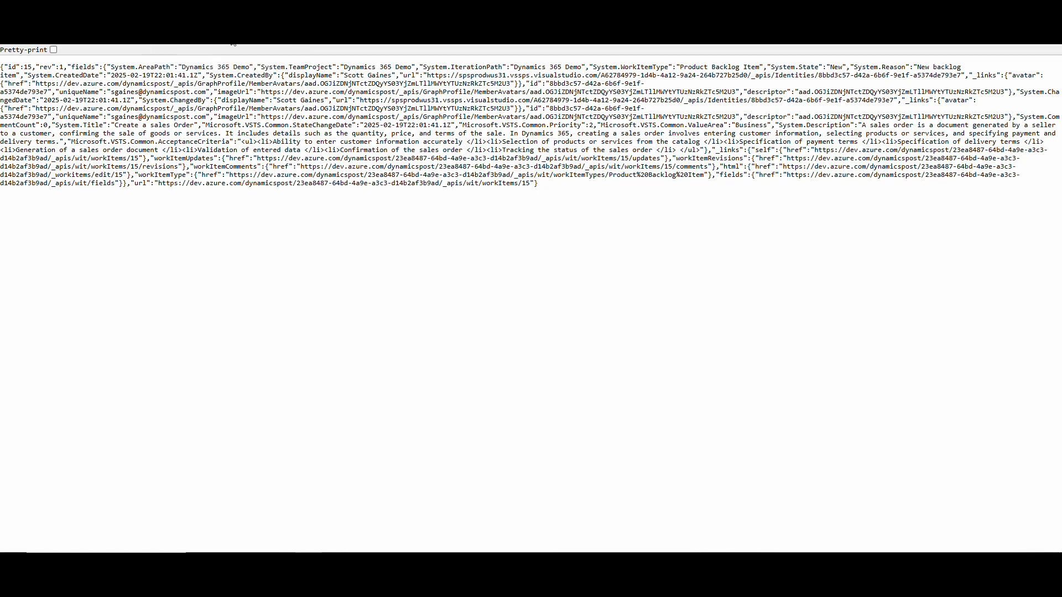
In the Azure DevOps backlog, open the Create a sales Order item and review its title, description and acceptance criteria.
key("ctrl+shift+Tab")
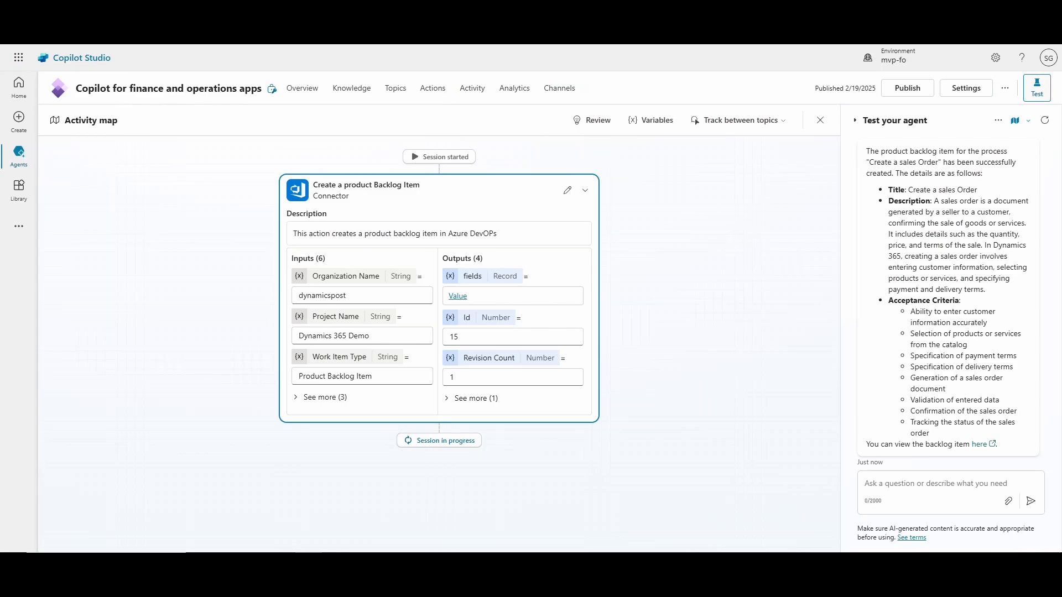
key("ctrl+shift+Tab")
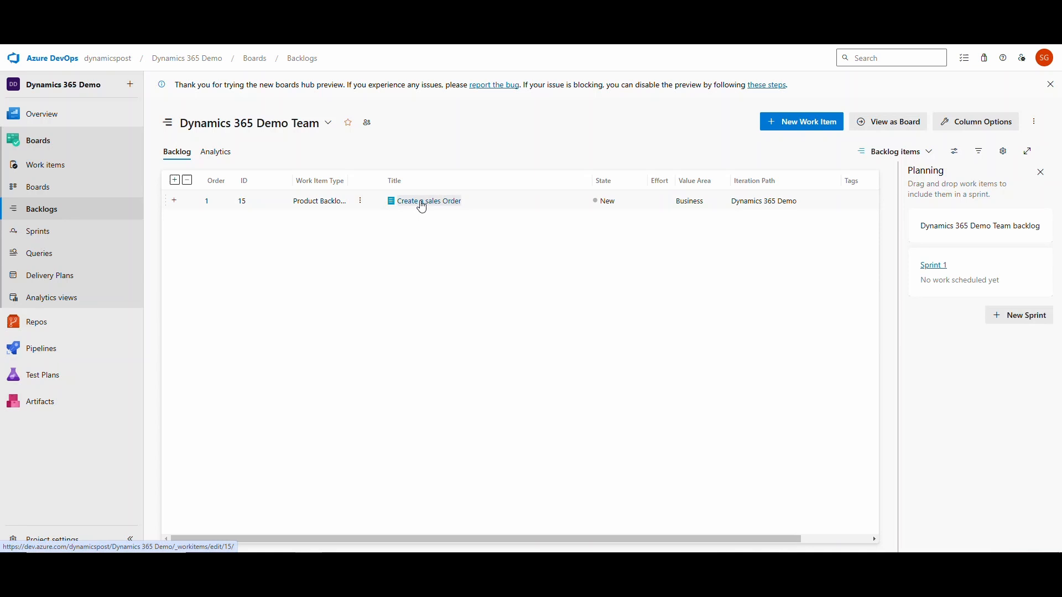
left_click(422, 207)
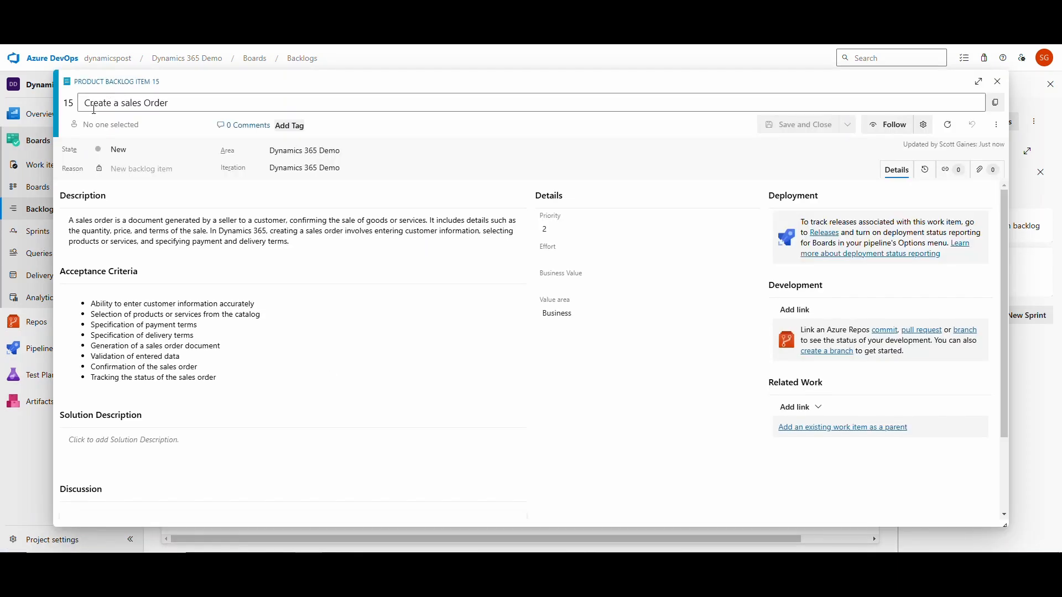
left_click_drag(84, 103, 169, 104)
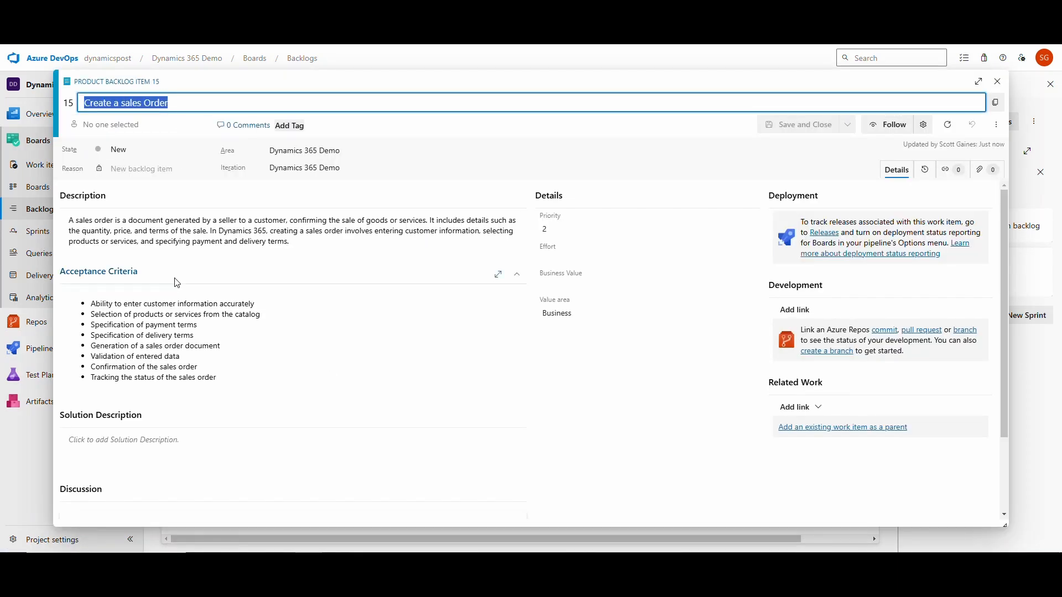
left_click(285, 243)
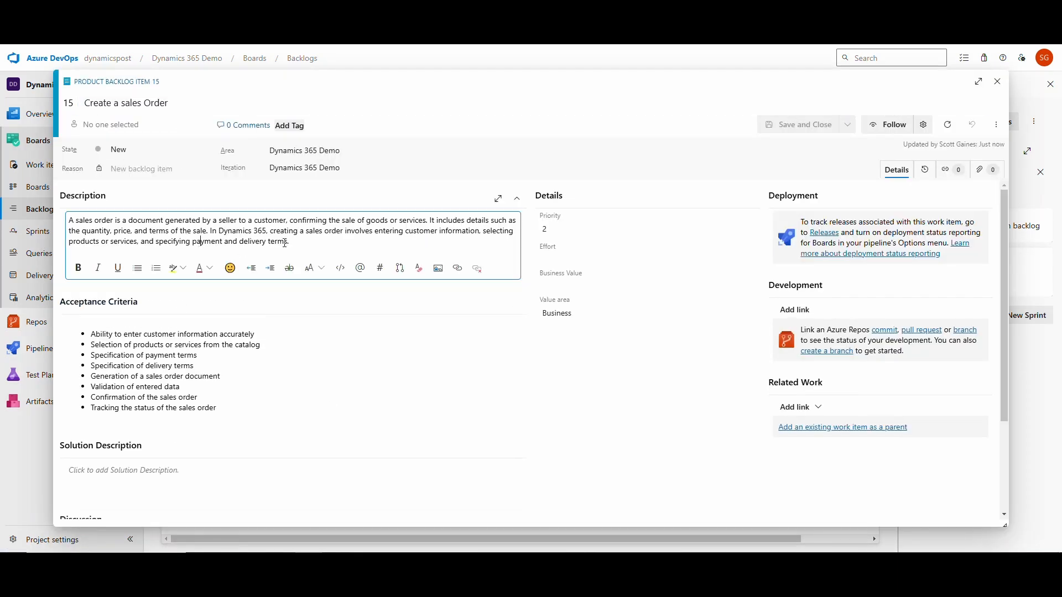
left_click_drag(290, 243, 67, 220)
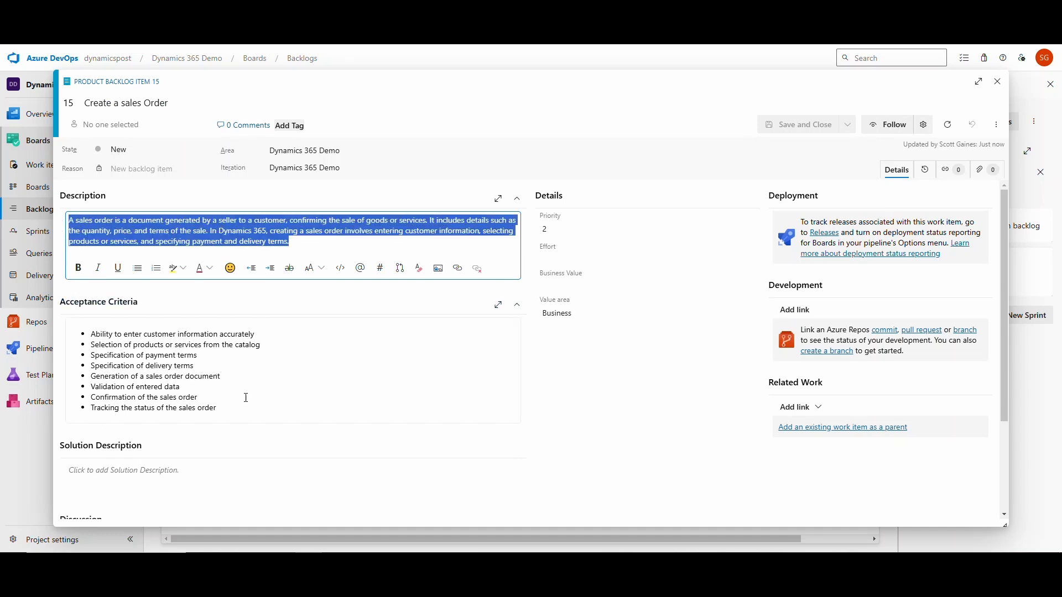
left_click_drag(221, 411, 71, 294)
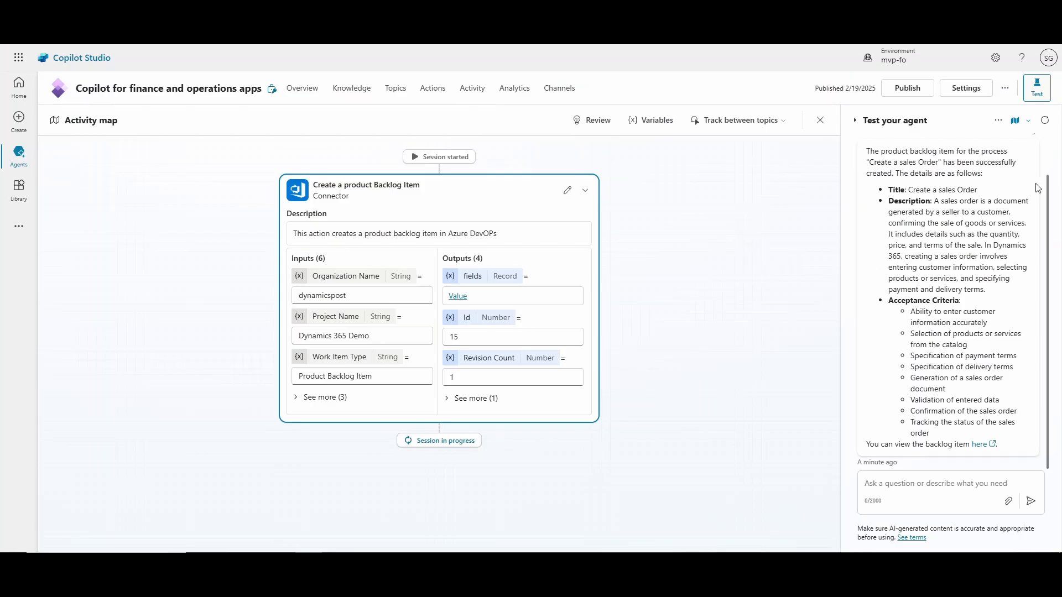
Publish the agent.
left_click(907, 94)
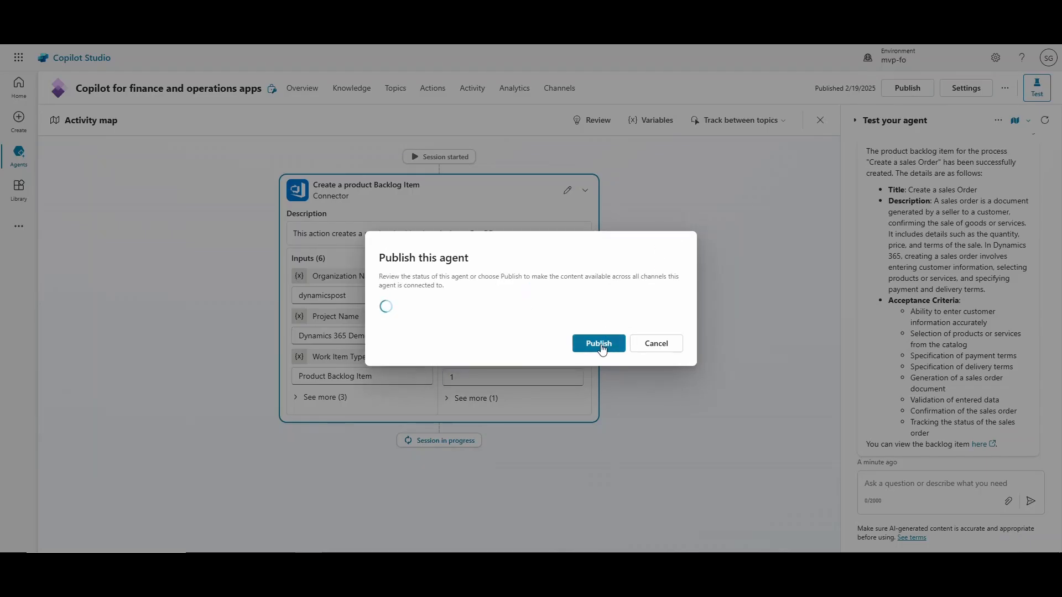
left_click(601, 347)
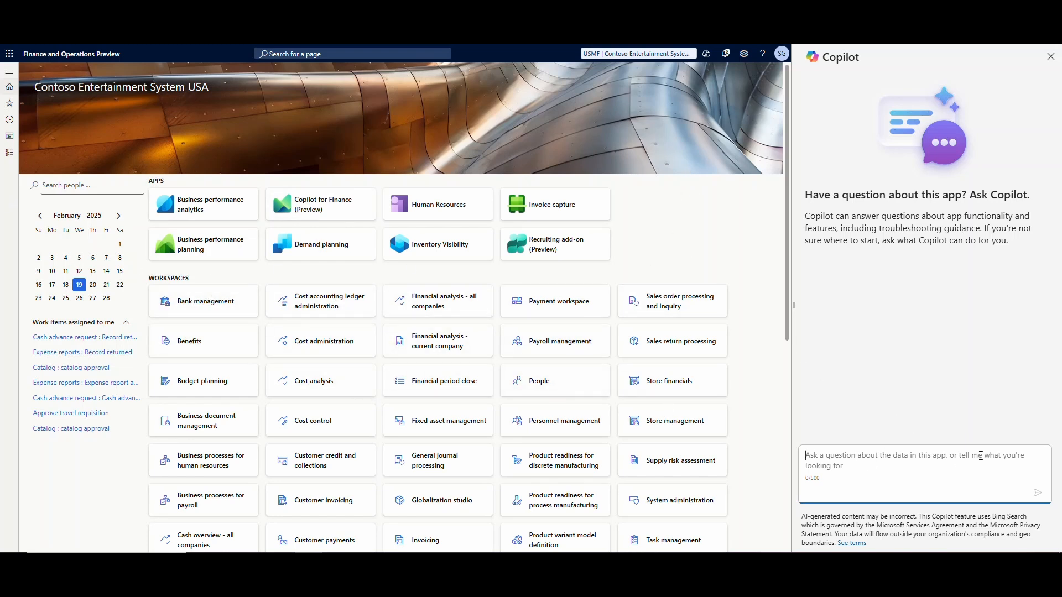
In Finance and Operations, ask Copilot to create a product backlog item for the process "Maintain Warehouses".
left_click(980, 456)
type("Create a")
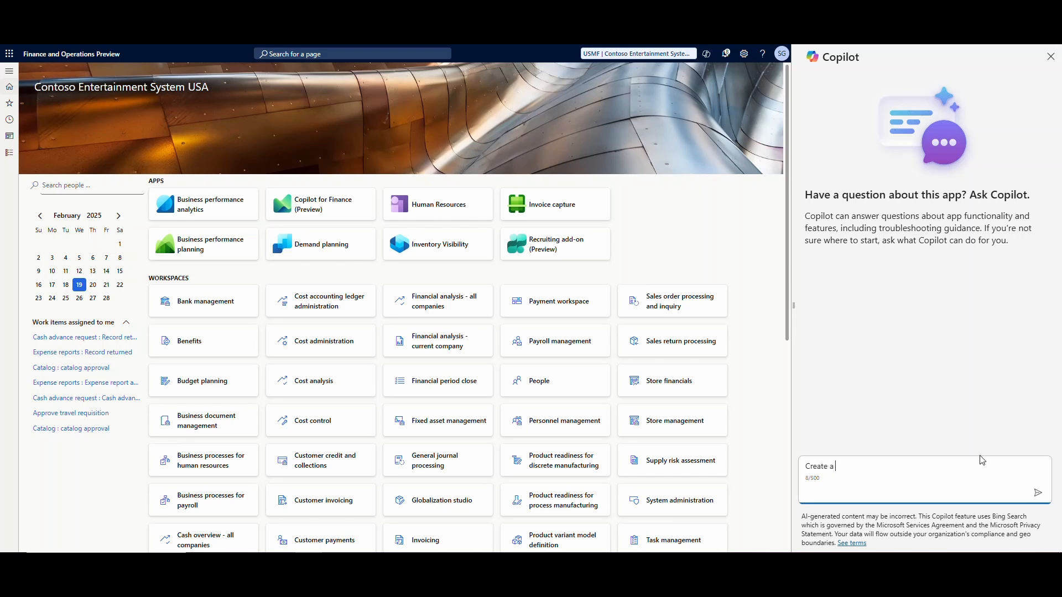
type(" product backlog item for the proce")
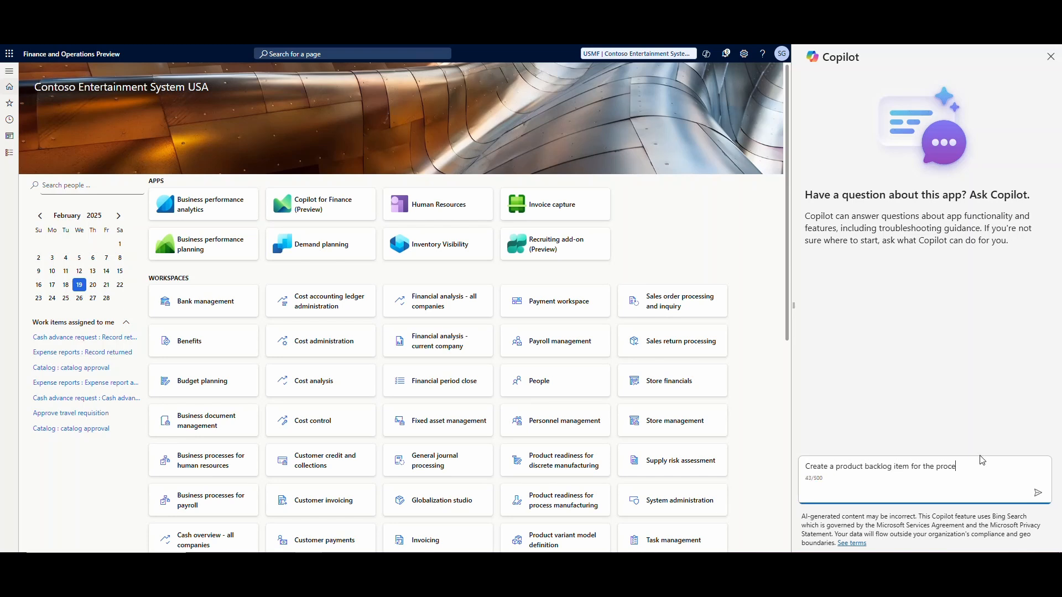
type("ss \"Maintain Warehouses\"")
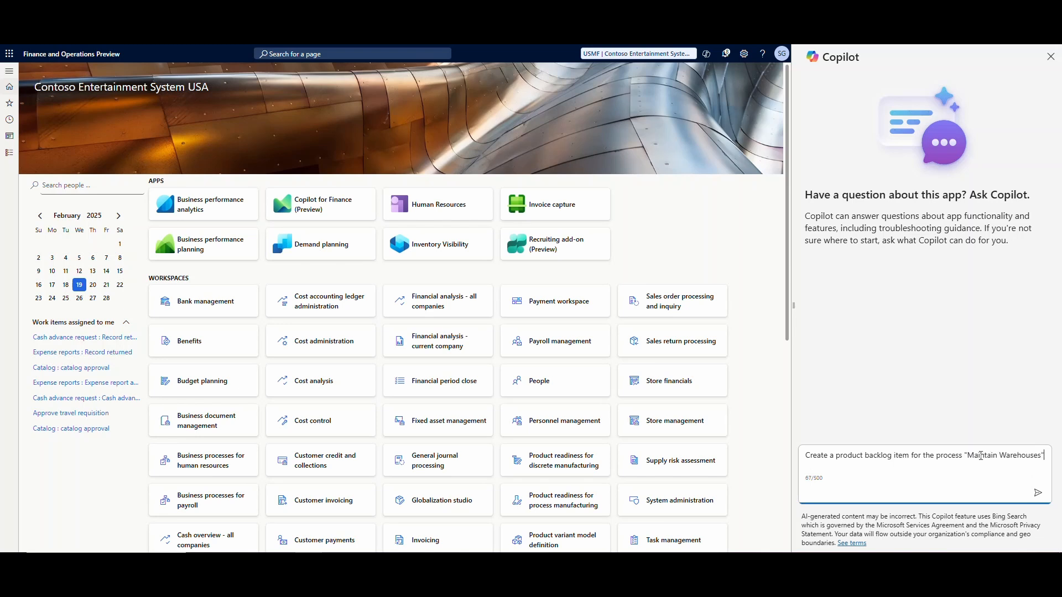
key("Return")
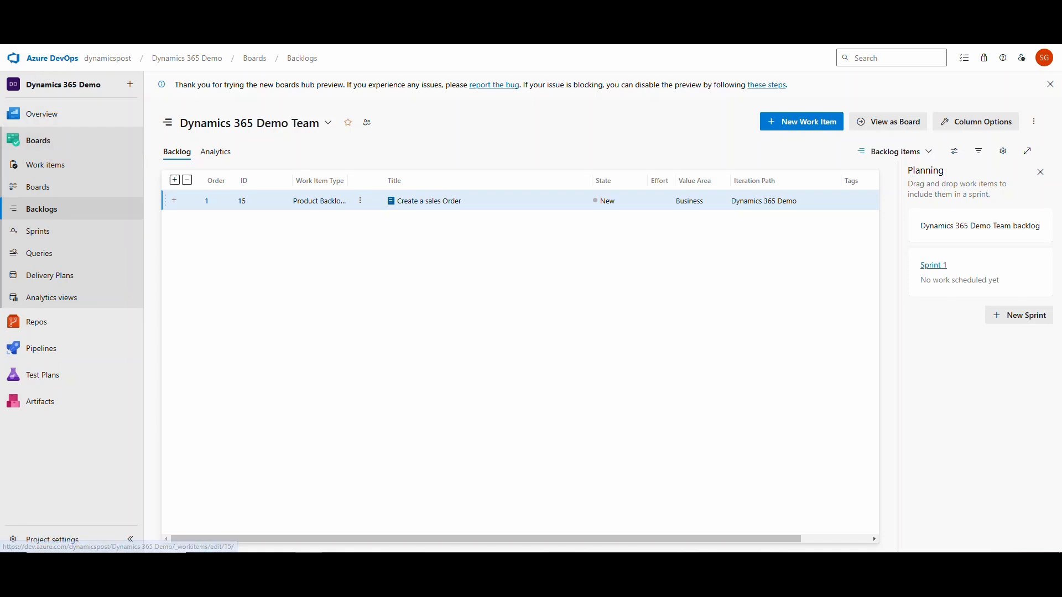
Refresh the Azure DevOps backlog and open the Maintain Warehouses item to review it.
key("F5")
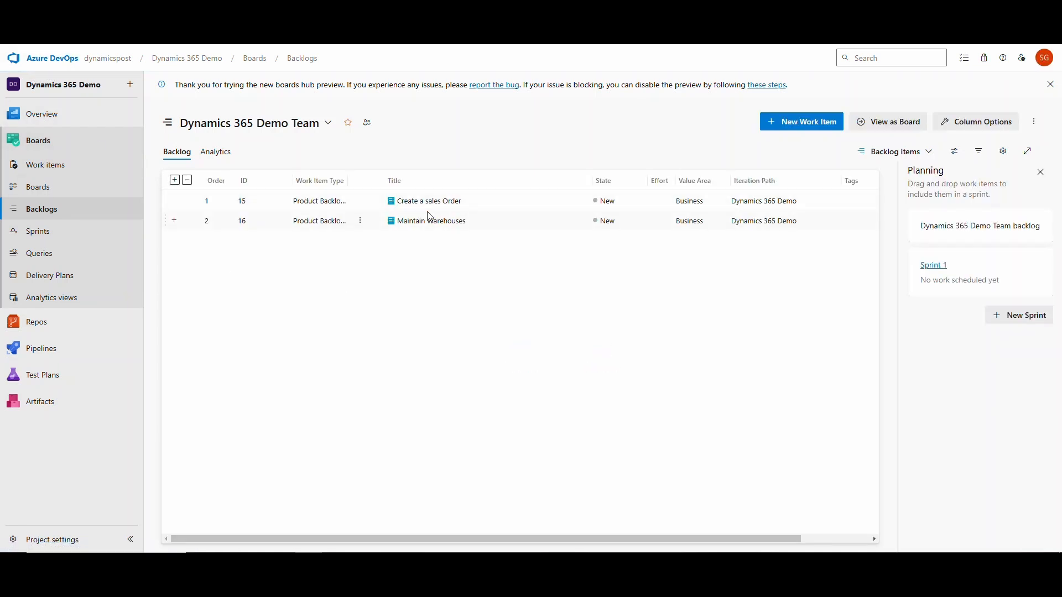
left_click(426, 221)
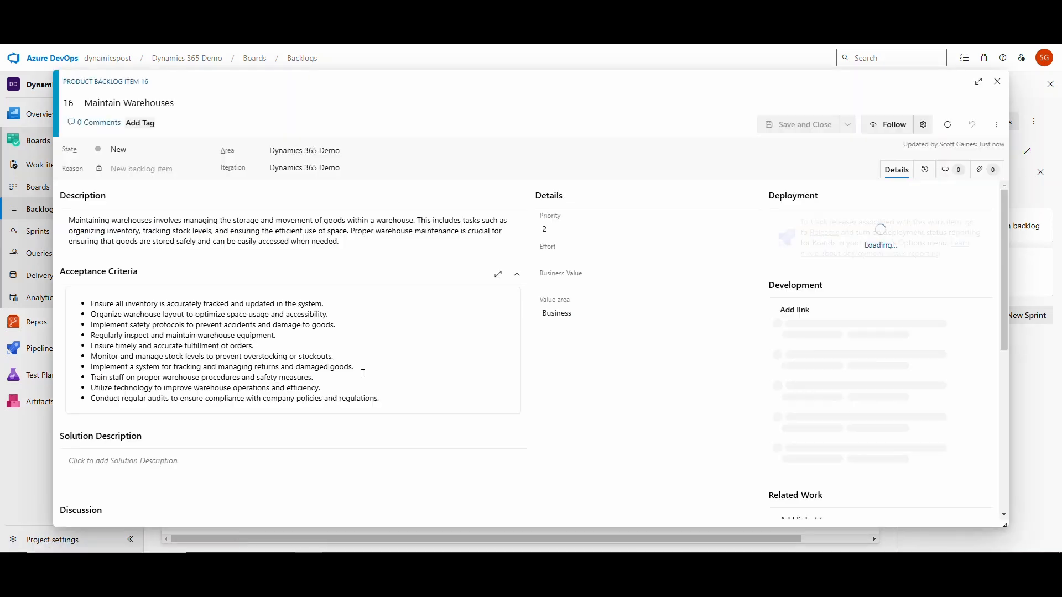